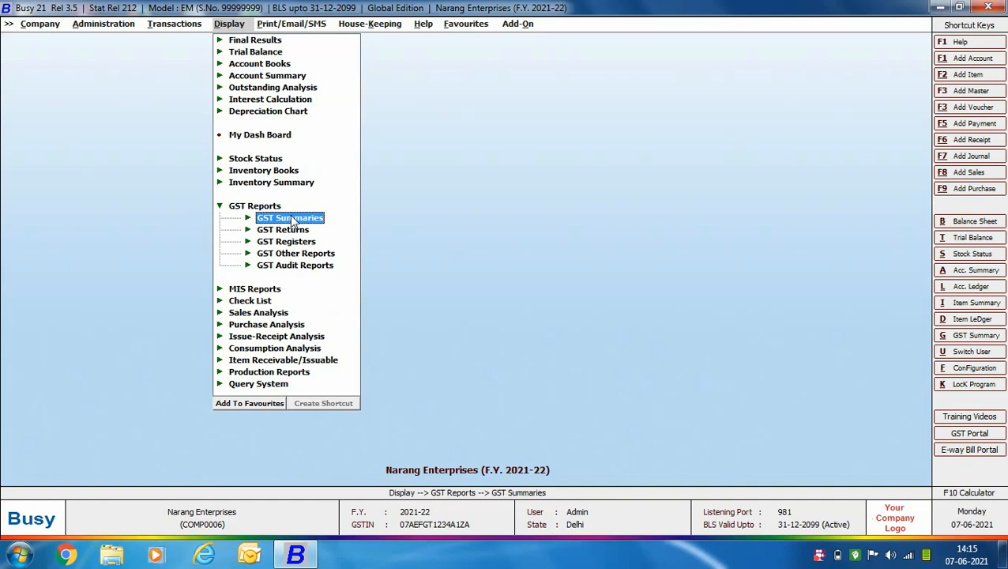
Generate the GST Summary for 01-04-2021 to 31-05-2021 by voucher date, without rate-wise bifurcation or monthly ITC tagging, applying the new set-off rule
{"action": "left_click", "coordinate": [293, 220]}
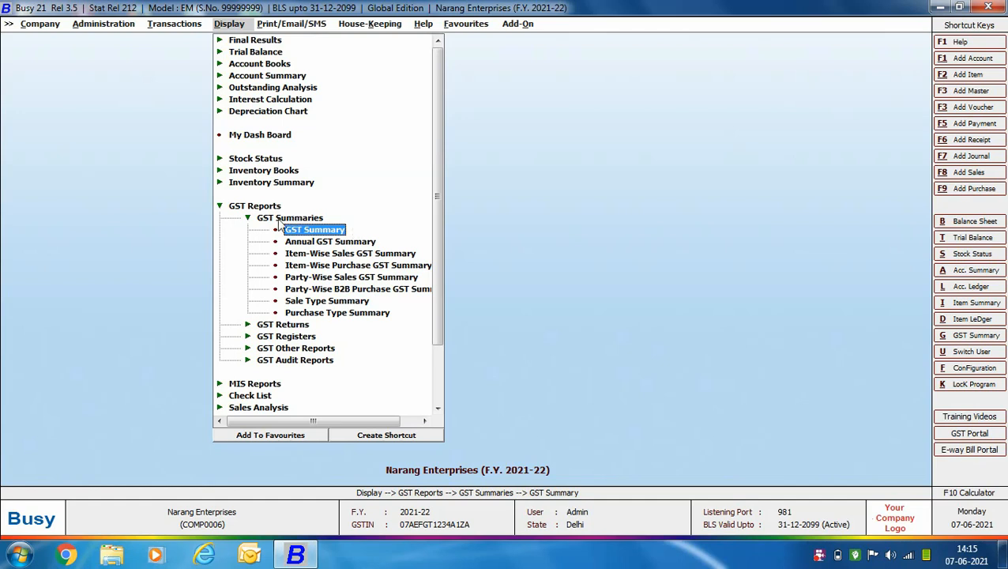
{"action": "double_click", "coordinate": [320, 231]}
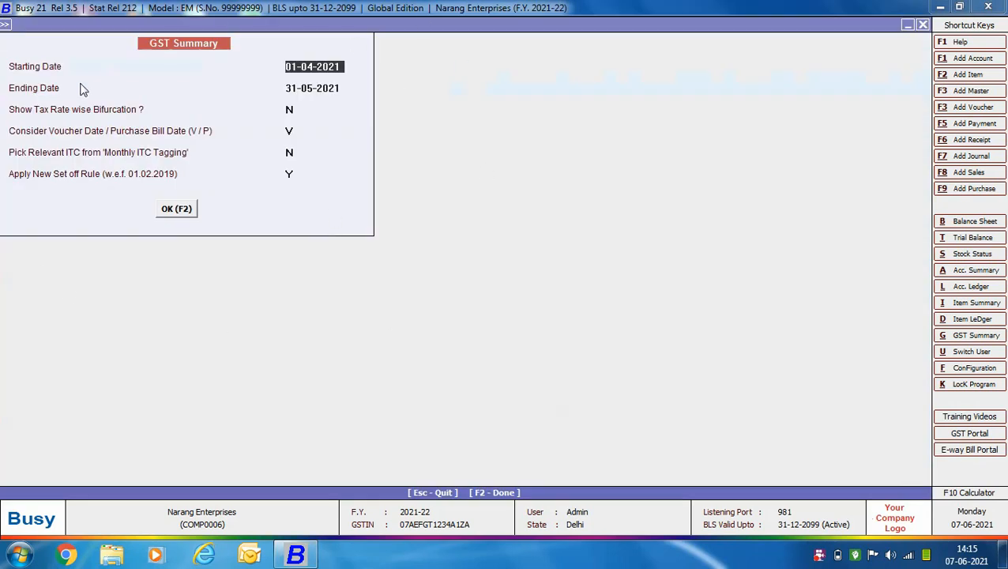
{"action": "key", "text": "Return"}
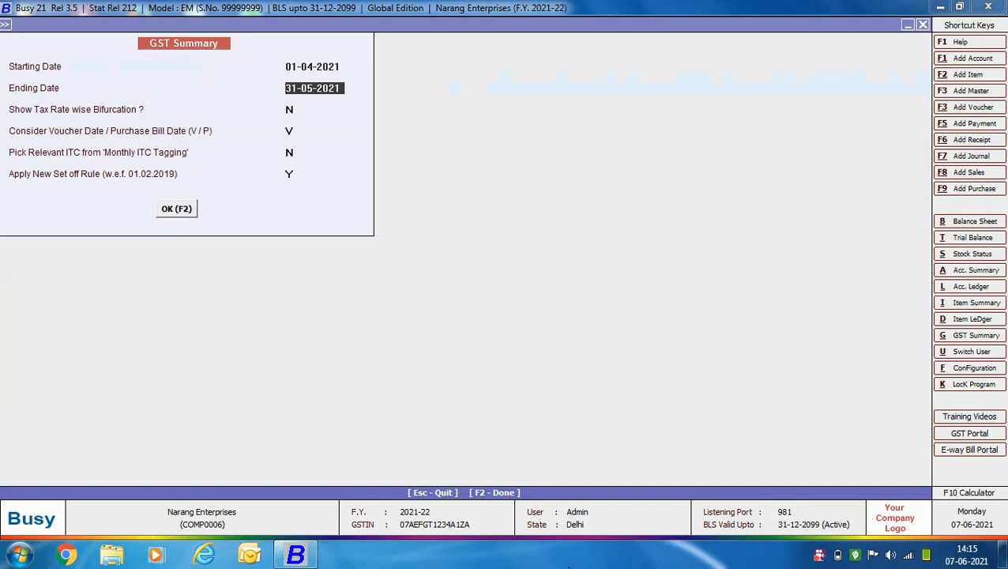
{"action": "key", "text": "Return"}
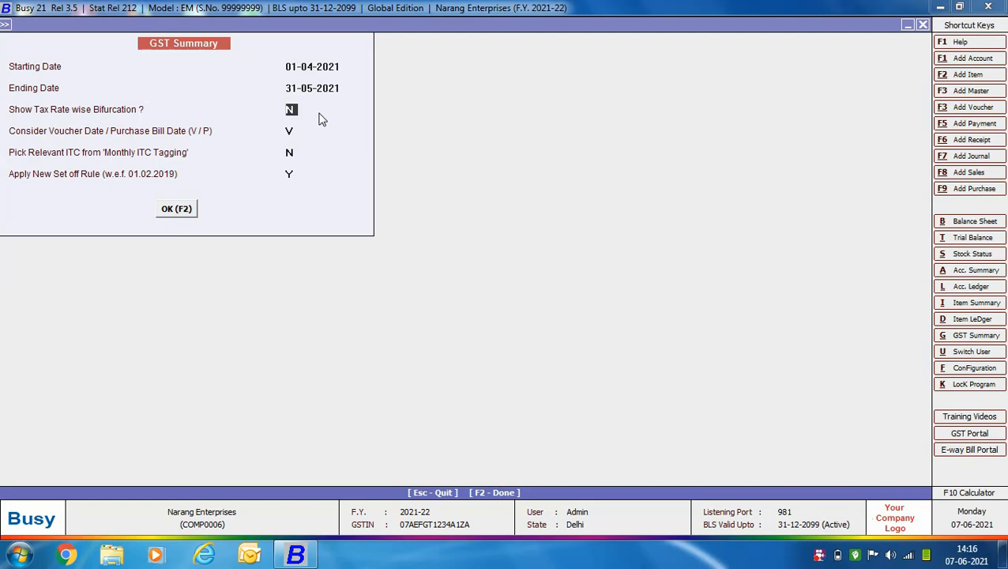
{"action": "key", "text": "Return"}
{"action": "key", "text": "Return"}
{"action": "key", "text": "Return"}
{"action": "key", "text": "Return"}
{"action": "left_click", "coordinate": [177, 210]}
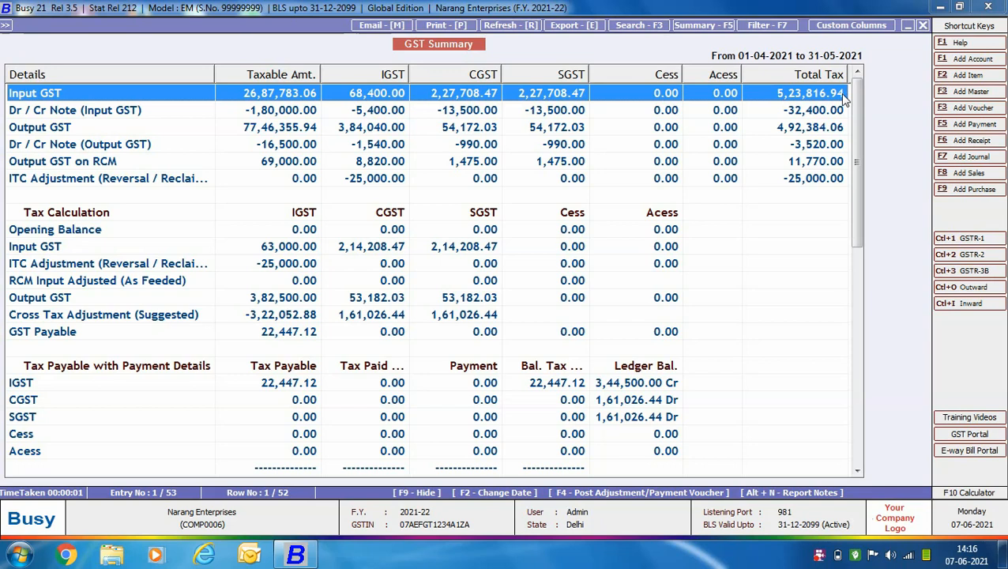
View the rate-wise breakdowns of Input GST and Dr / Cr Note (Input GST), returning to the GST Summary
{"action": "key", "text": "Return"}
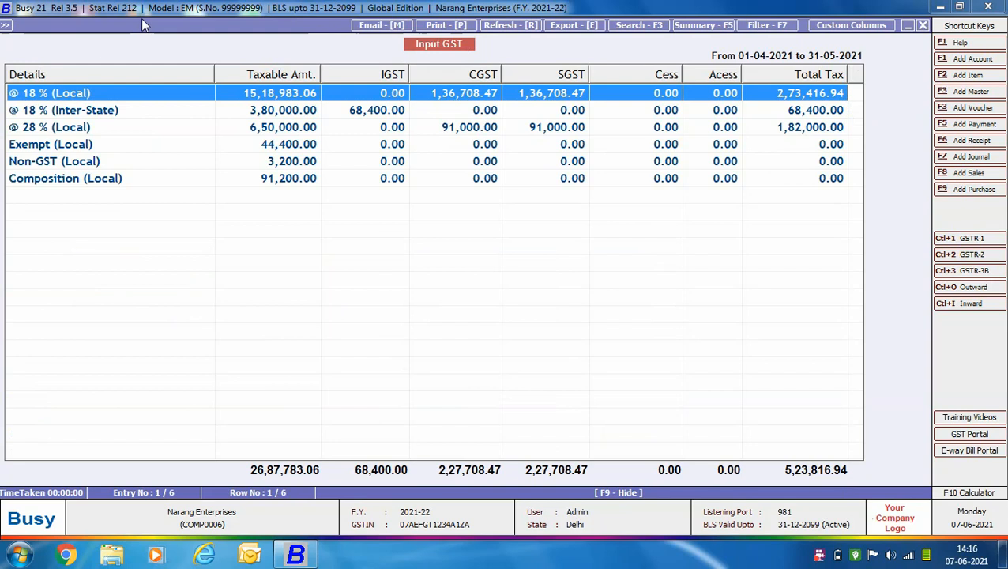
{"action": "key", "text": "Escape"}
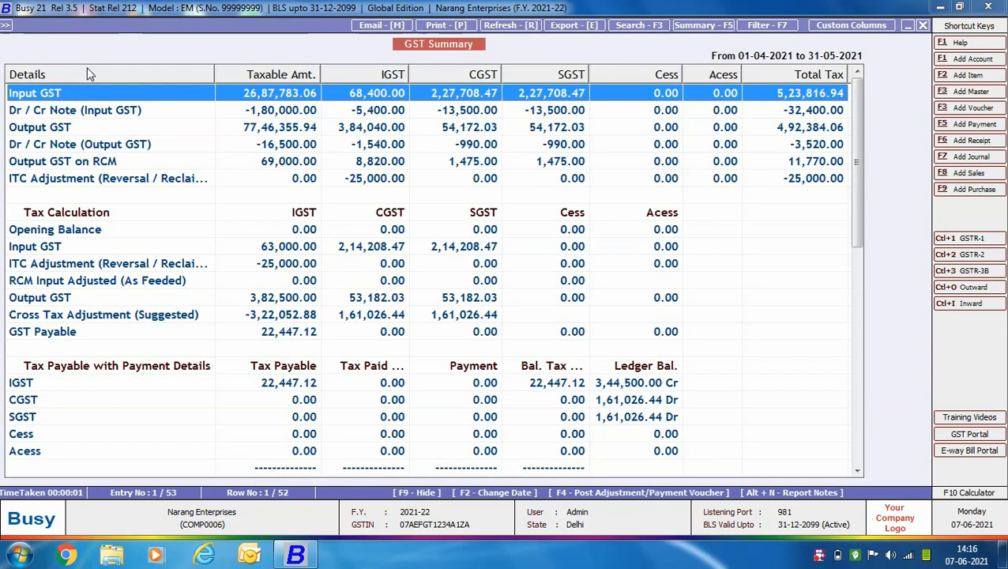
{"action": "key", "text": "Down"}
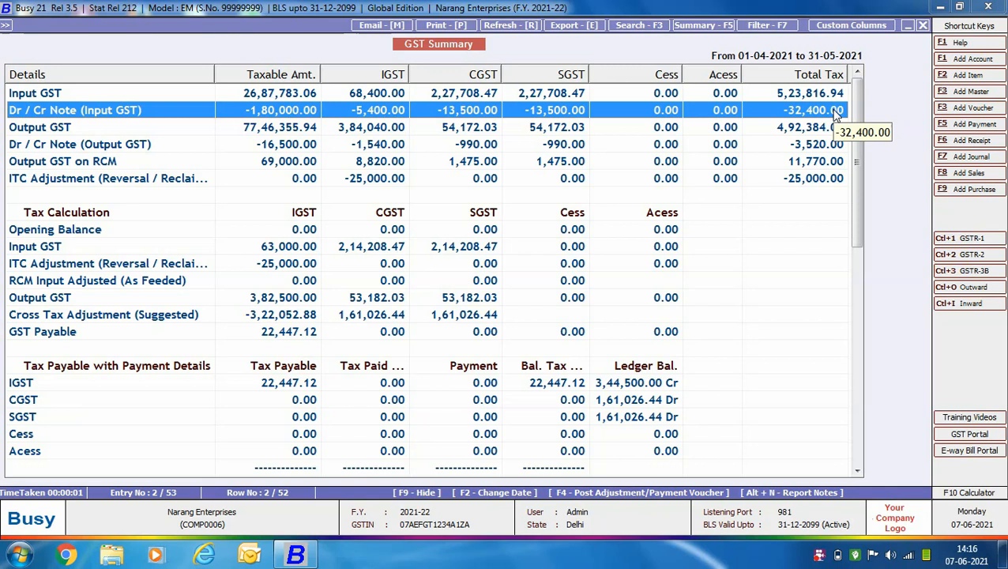
{"action": "key", "text": "Return"}
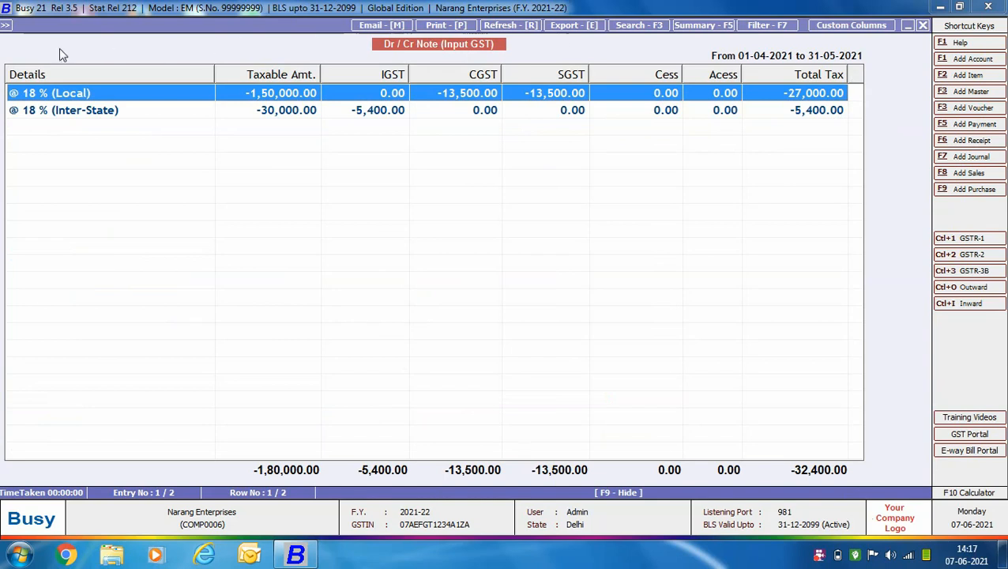
{"action": "key", "text": "Escape"}
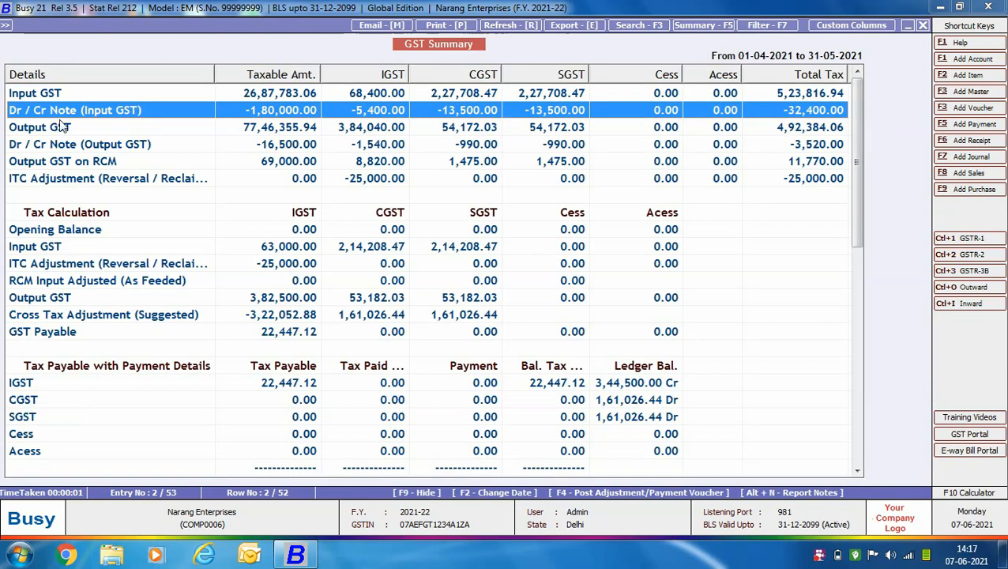
Examine the Output GST, Dr / Cr Note (Output GST) and Output GST on RCM rows in the summary
{"action": "left_click", "coordinate": [103, 133]}
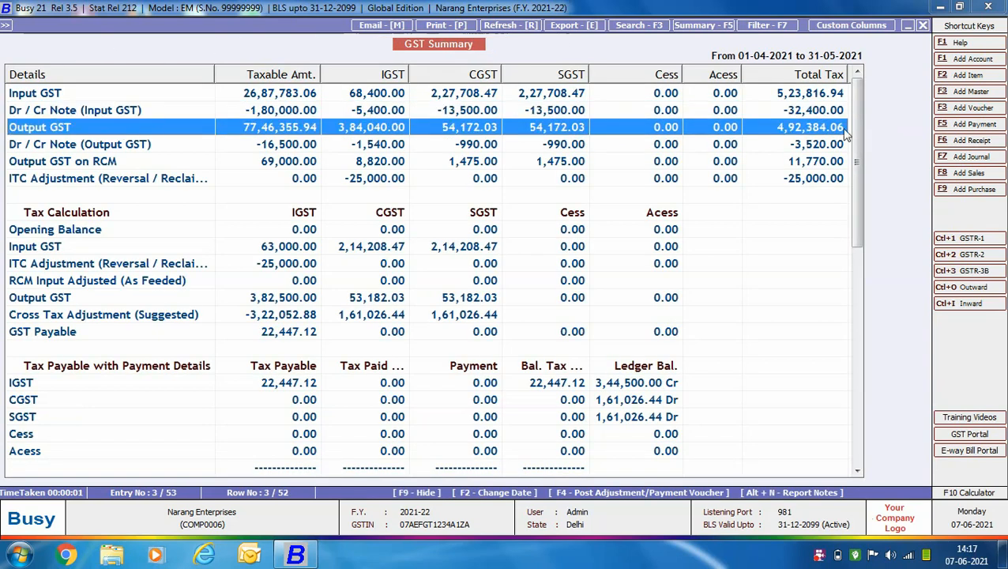
{"action": "left_click", "coordinate": [69, 143]}
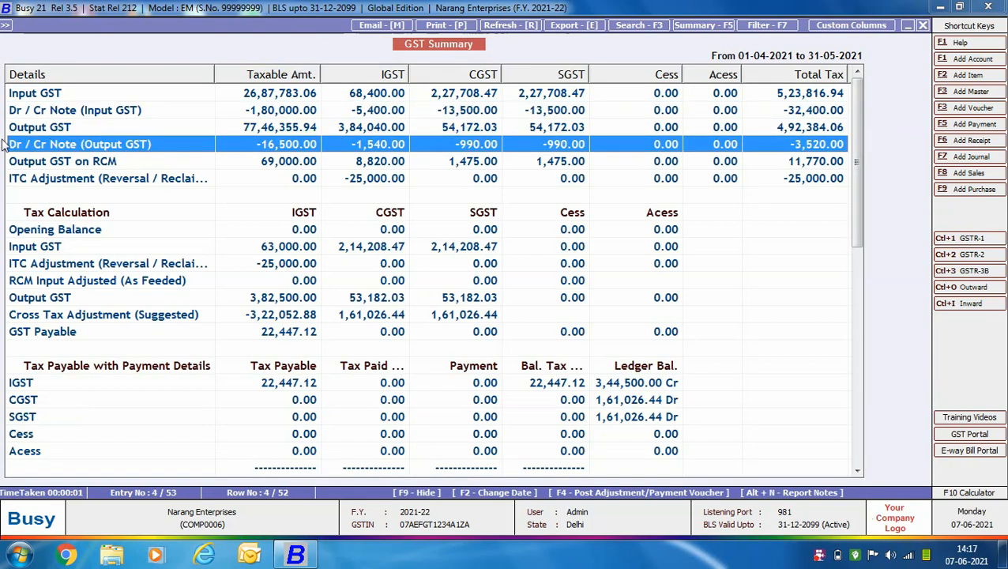
{"action": "left_click", "coordinate": [841, 158]}
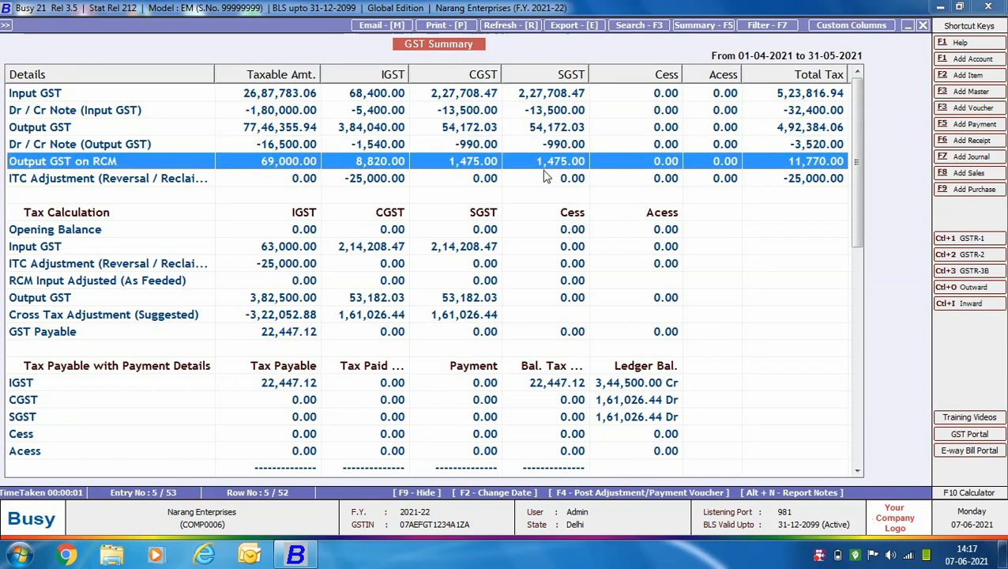
Drill down from the ITC Adjustment row through Rule 37(2) to its journal voucher, and return to the GST Summary
{"action": "key", "text": "Down"}
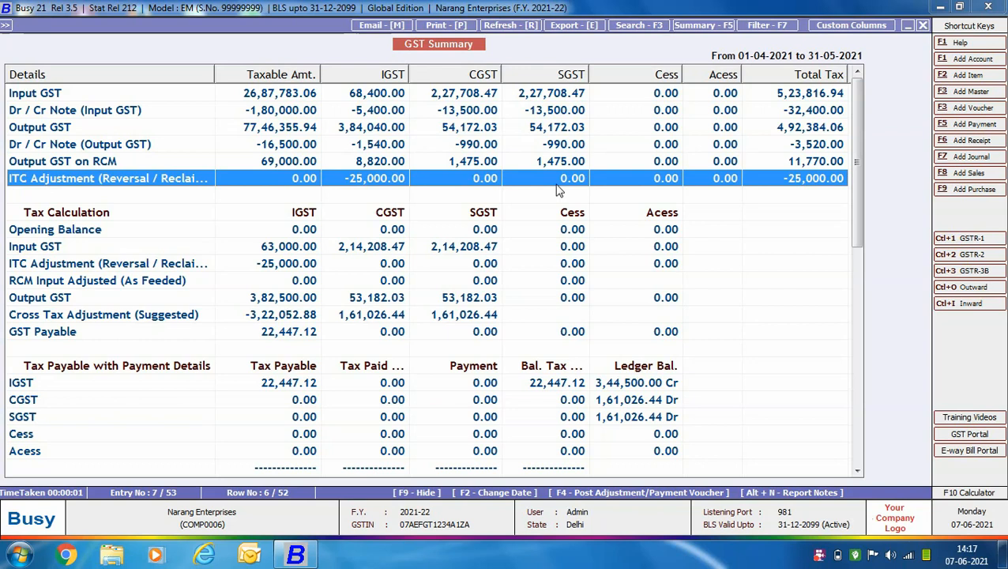
{"action": "double_click", "coordinate": [832, 190]}
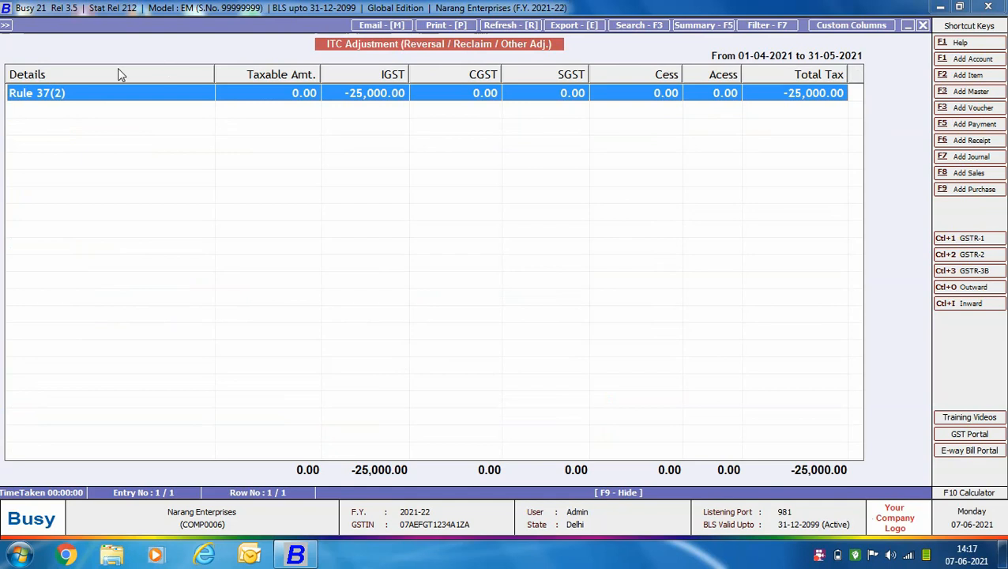
{"action": "key", "text": "Return"}
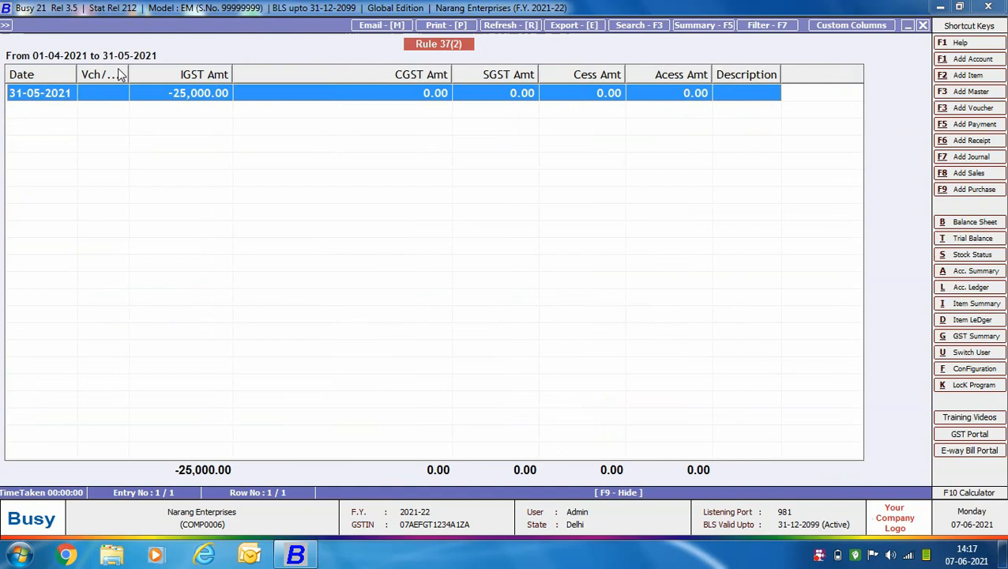
{"action": "key", "text": "Return"}
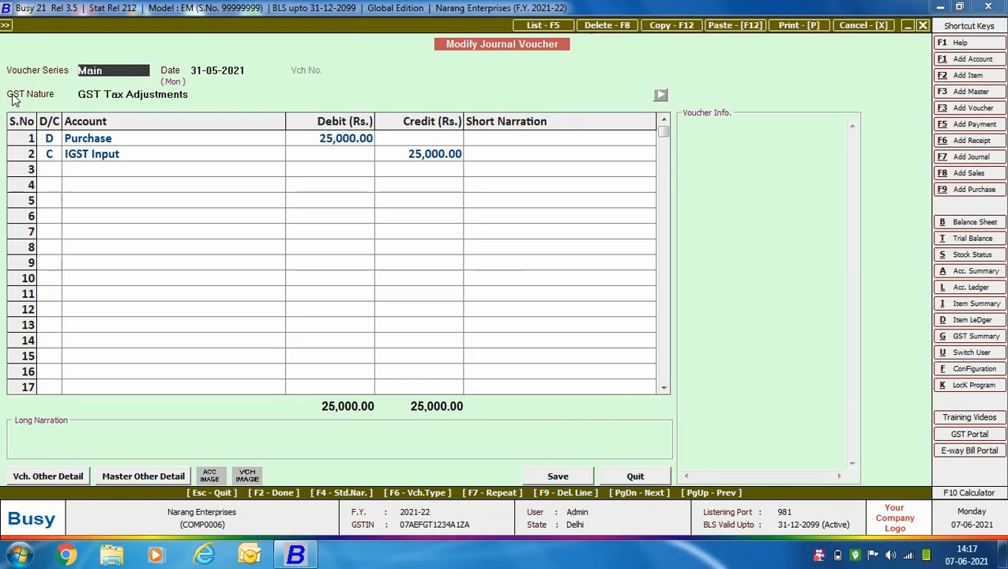
{"action": "key", "text": "Escape"}
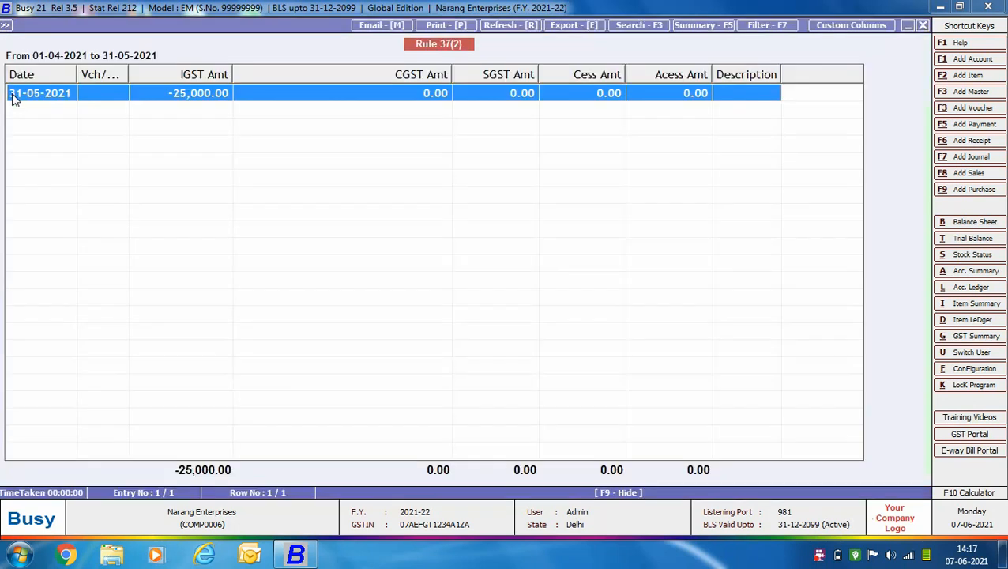
{"action": "key", "text": "Escape"}
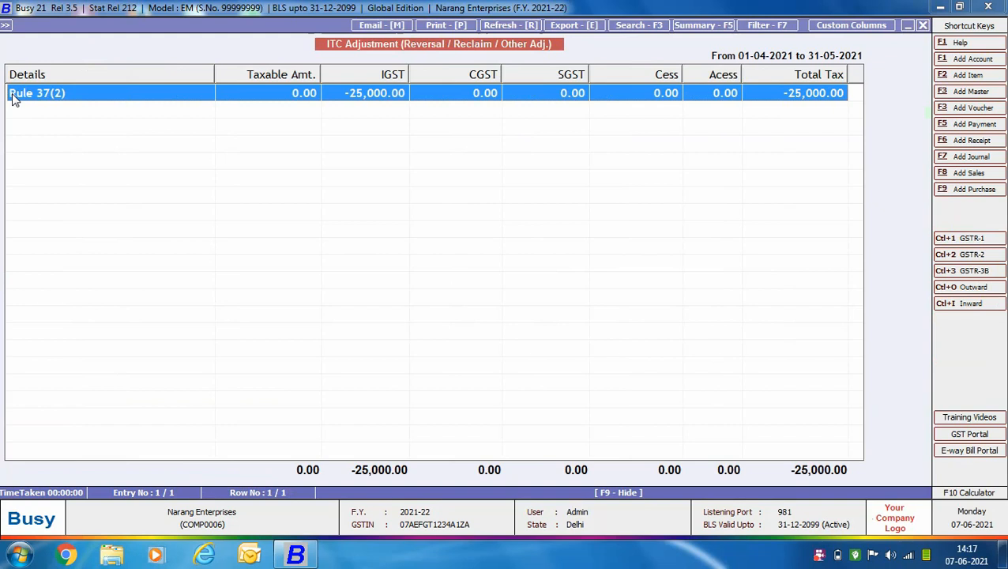
{"action": "key", "text": "Escape"}
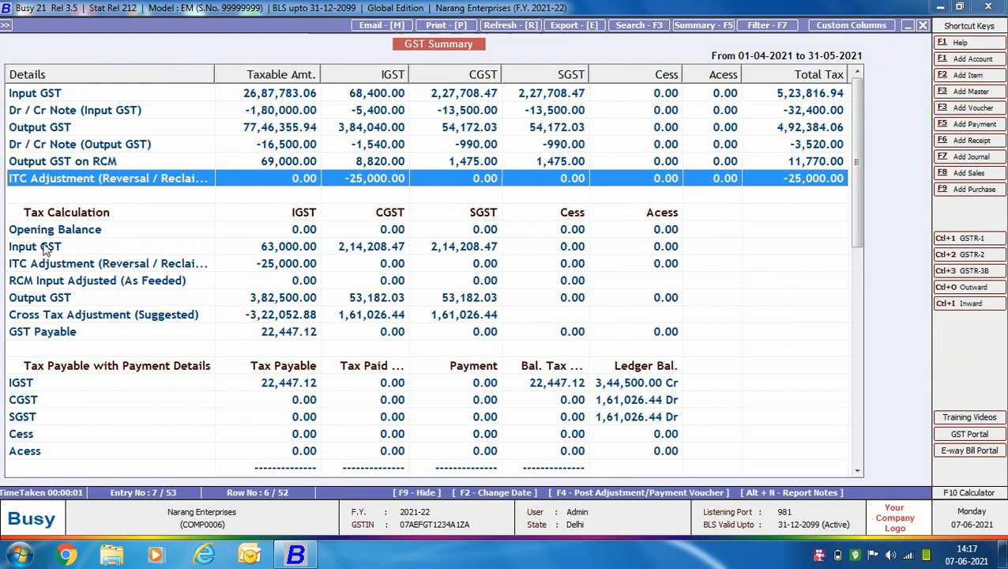
Examine the Tax Calculation section through GST Payable and the Tax Payable with Payment Details section
{"action": "key", "text": "Down"}
{"action": "key", "text": "Down"}
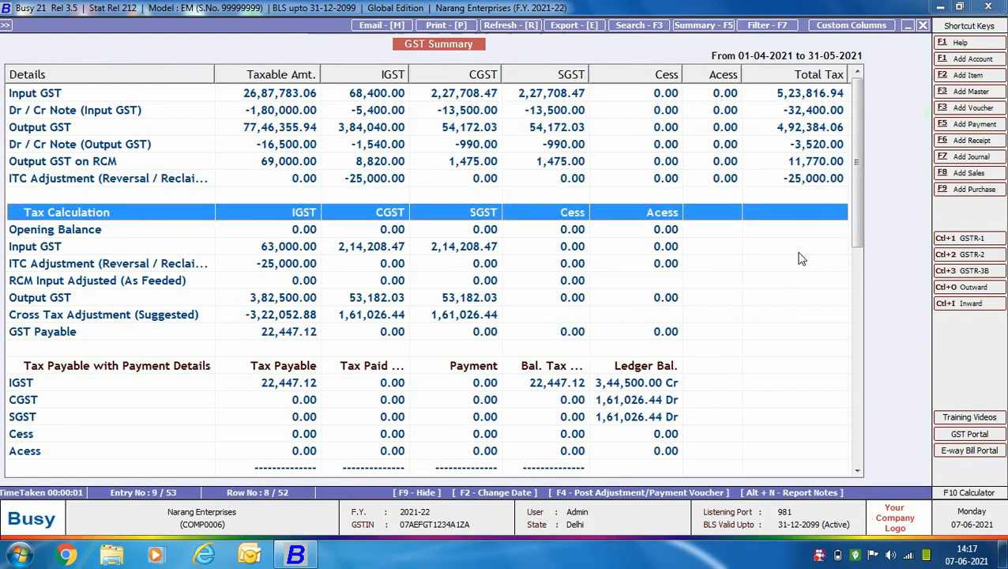
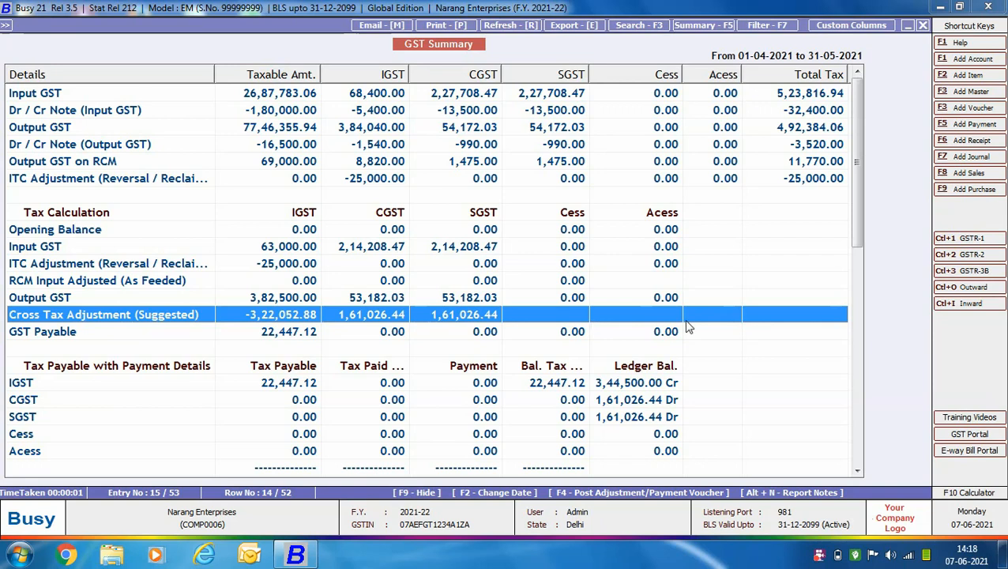
{"action": "left_click", "coordinate": [517, 333]}
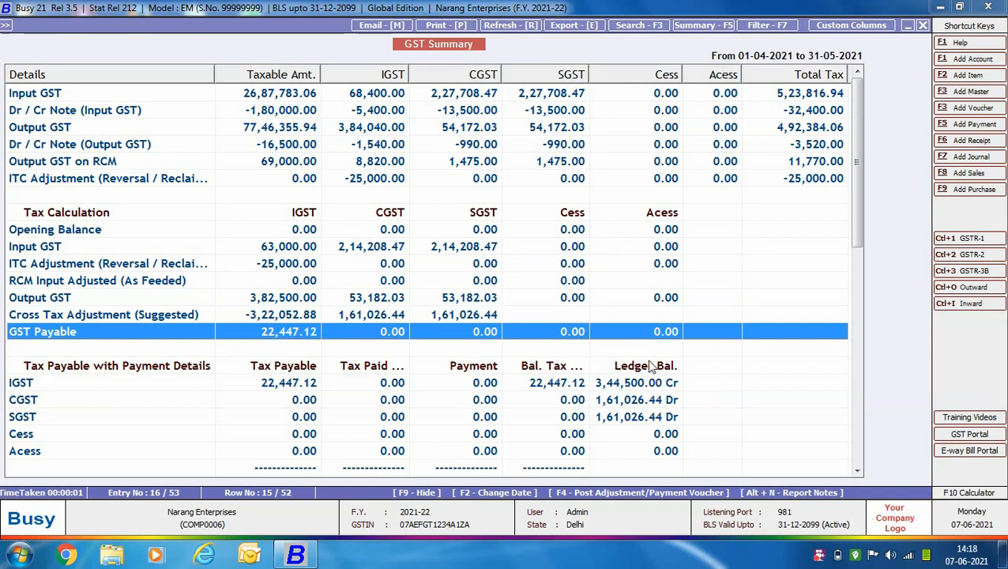
{"action": "key", "text": "Down"}
{"action": "scroll", "coordinate": [653, 372], "scroll_direction": "down", "scroll_amount": 1}
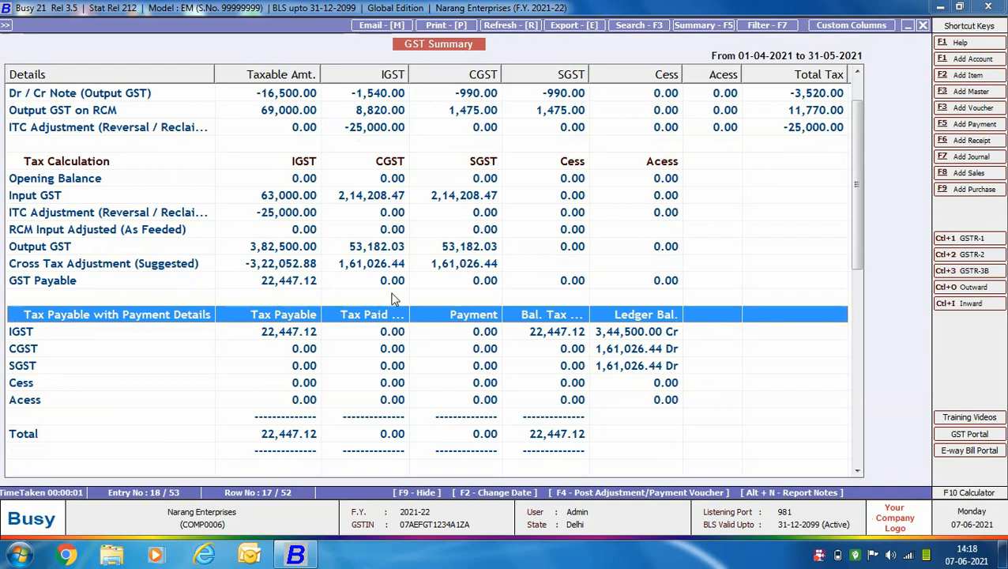
{"action": "scroll", "coordinate": [391, 298], "scroll_direction": "down", "scroll_amount": 3}
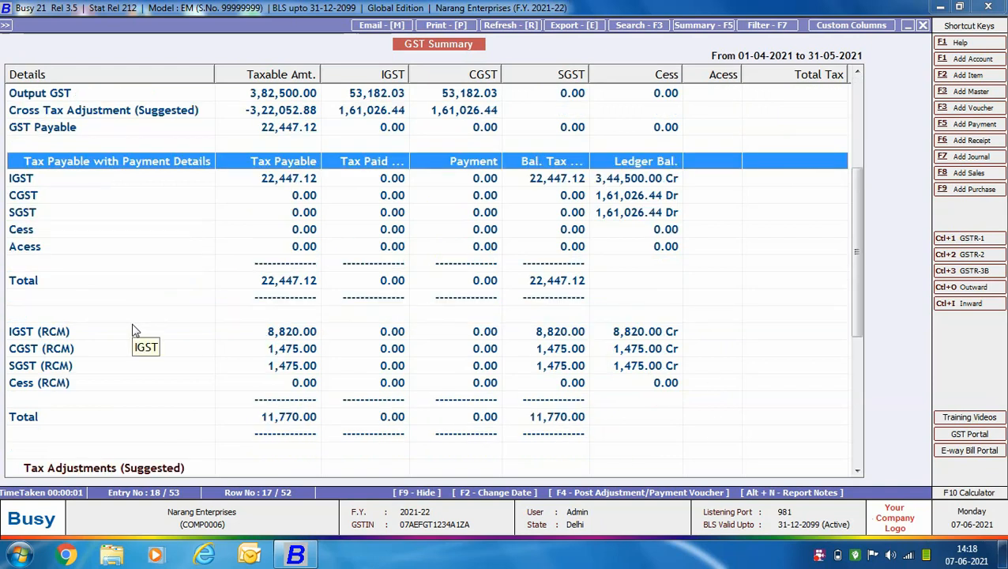
Review the RCM tax payable, suggested regular and RCM tax adjustments, and TDS/TCS credit, and return to the start of the summary
{"action": "left_click", "coordinate": [95, 336]}
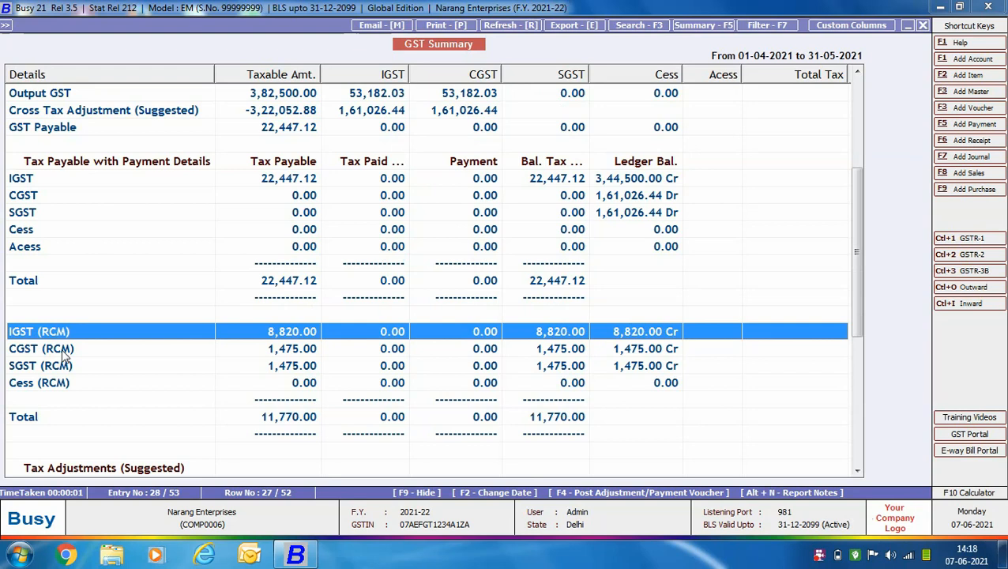
{"action": "scroll", "coordinate": [66, 356], "scroll_direction": "down", "scroll_amount": 3}
{"action": "left_click", "coordinate": [141, 319]}
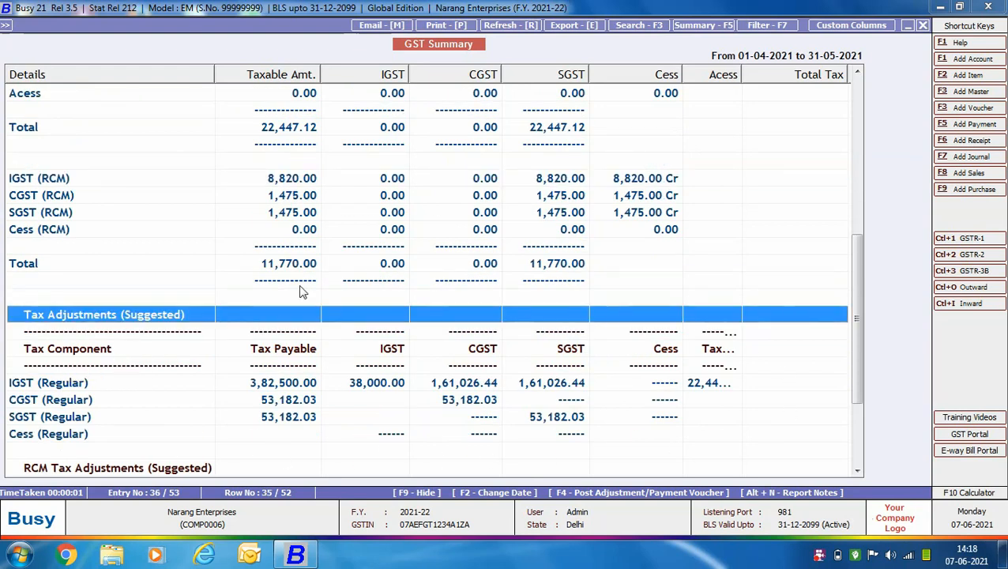
{"action": "scroll", "coordinate": [117, 326], "scroll_direction": "down", "scroll_amount": 3}
{"action": "left_click", "coordinate": [113, 336]}
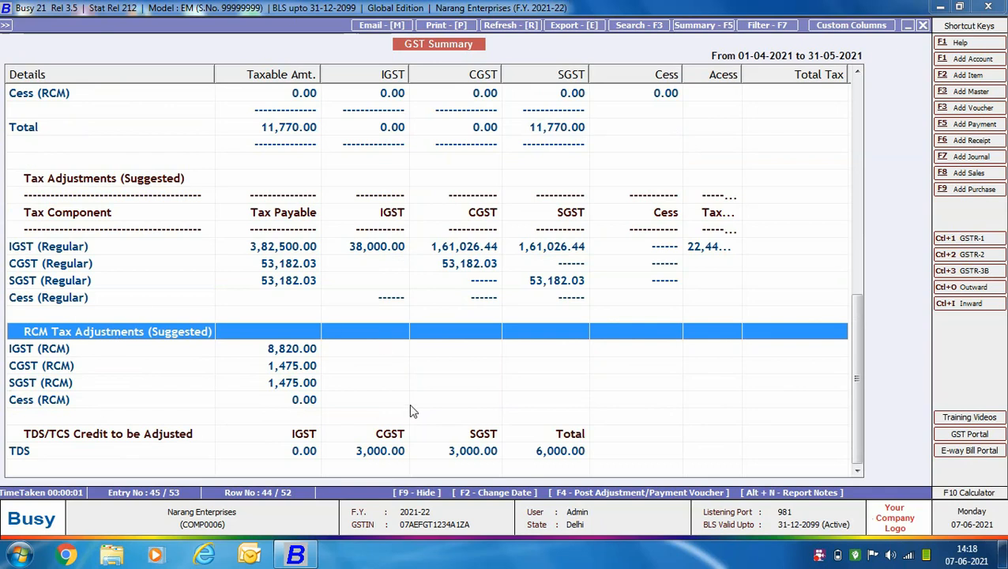
{"action": "left_click", "coordinate": [89, 434]}
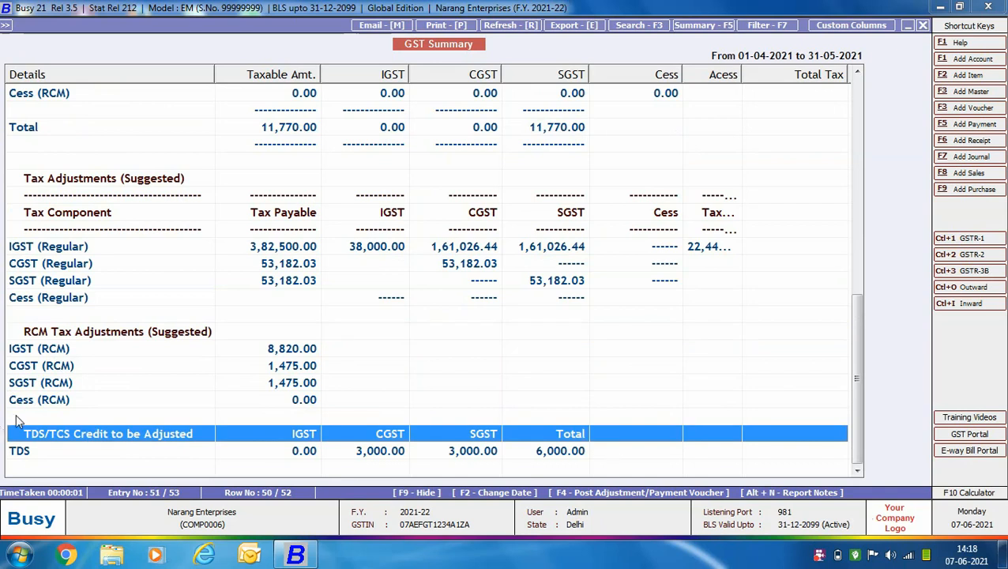
{"action": "scroll", "coordinate": [241, 369], "scroll_direction": "up", "scroll_amount": 7}
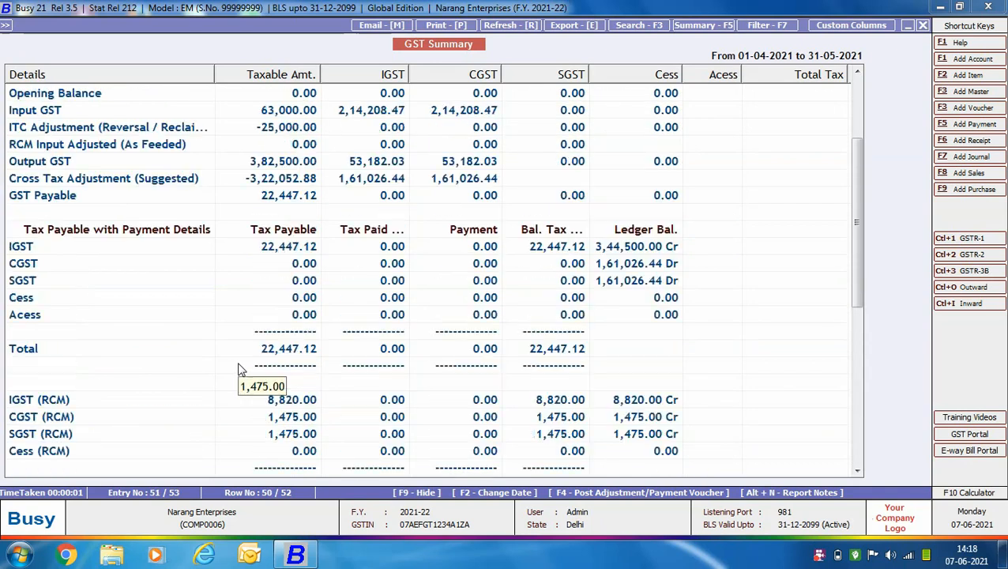
{"action": "scroll", "coordinate": [242, 370], "scroll_direction": "up", "scroll_amount": 4}
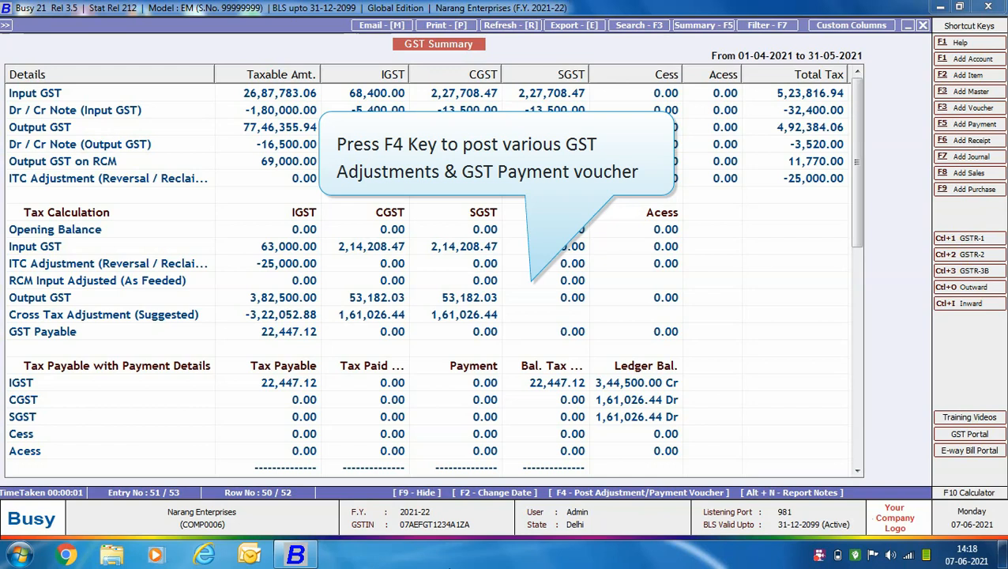
Generate an RCM Payment voucher of type Journal, series Main, dated 31-05-2021, debiting the RCM output accounts and crediting HDFC Bank
{"action": "key", "text": "F4"}
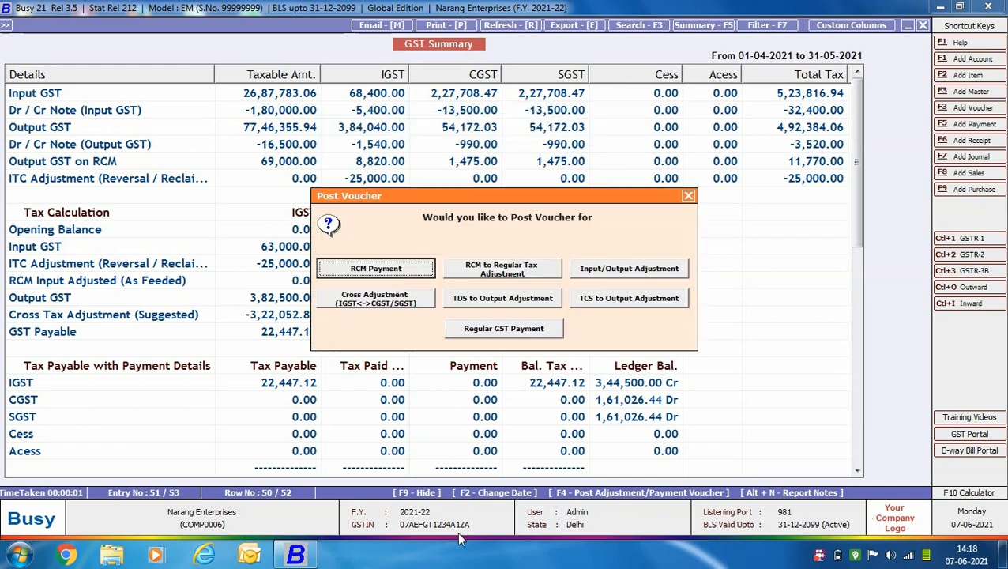
{"action": "left_click", "coordinate": [433, 272]}
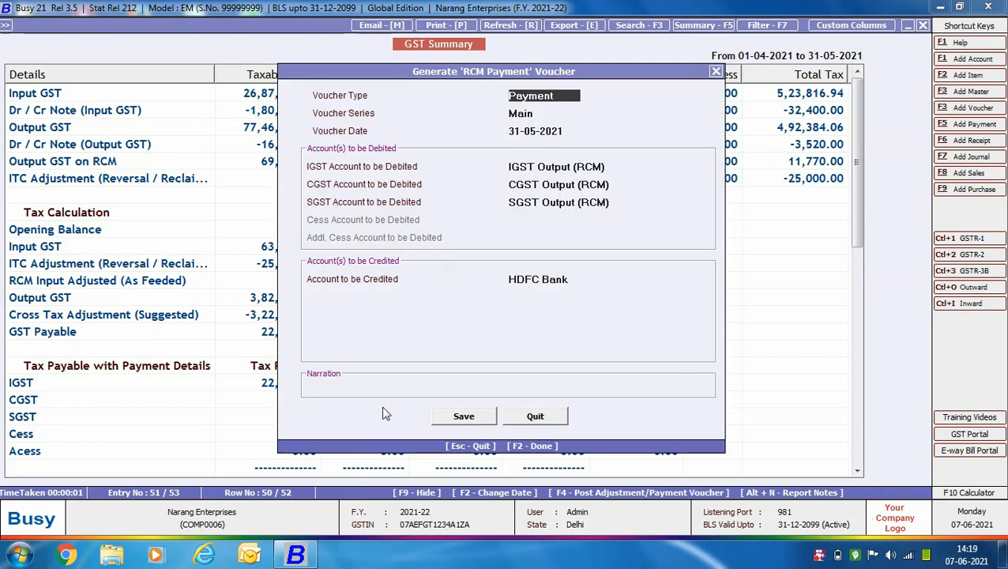
{"action": "key", "text": "space"}
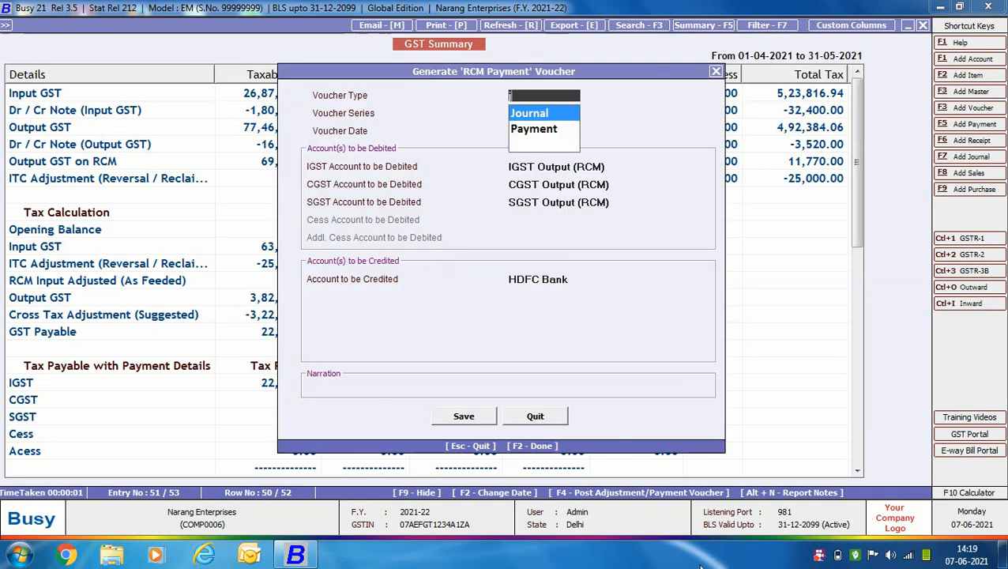
{"action": "key", "text": "Return"}
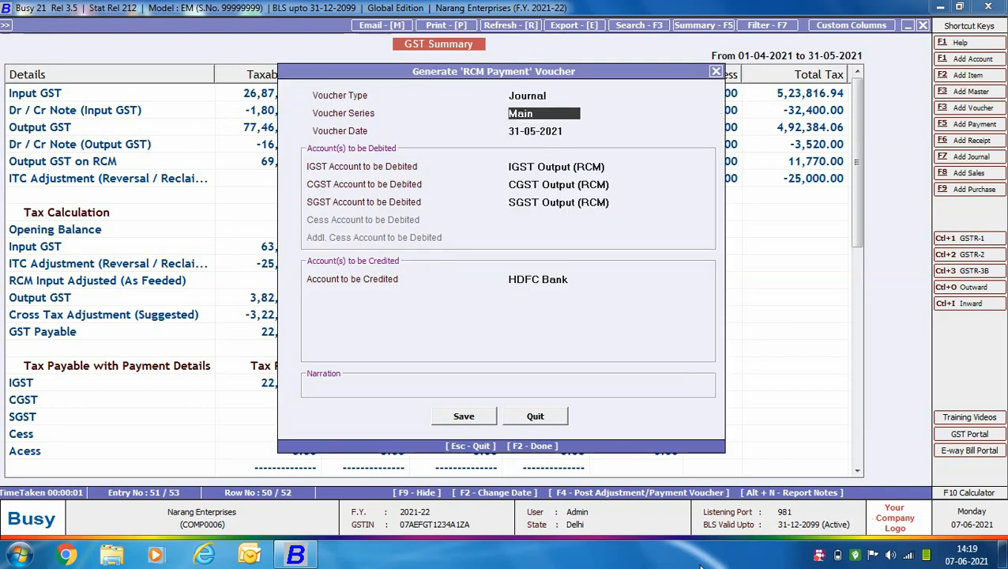
{"action": "key", "text": "Return"}
{"action": "key", "text": "Return"}
{"action": "key", "text": "Return"}
{"action": "key", "text": "Return"}
{"action": "key", "text": "Return"}
{"action": "key", "text": "Return"}
{"action": "key", "text": "Return"}
{"action": "key", "text": "Return"}
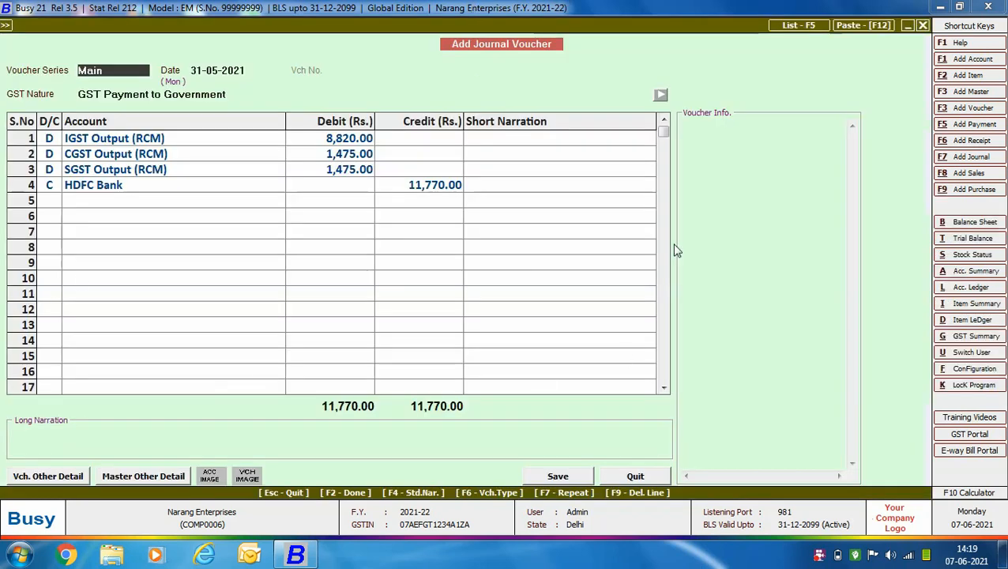
Save the RCM payment journal voucher with GST payment type RCM Payment and period ending 31-05-2021, keeping the filled-in tax amounts
{"action": "left_click", "coordinate": [574, 479]}
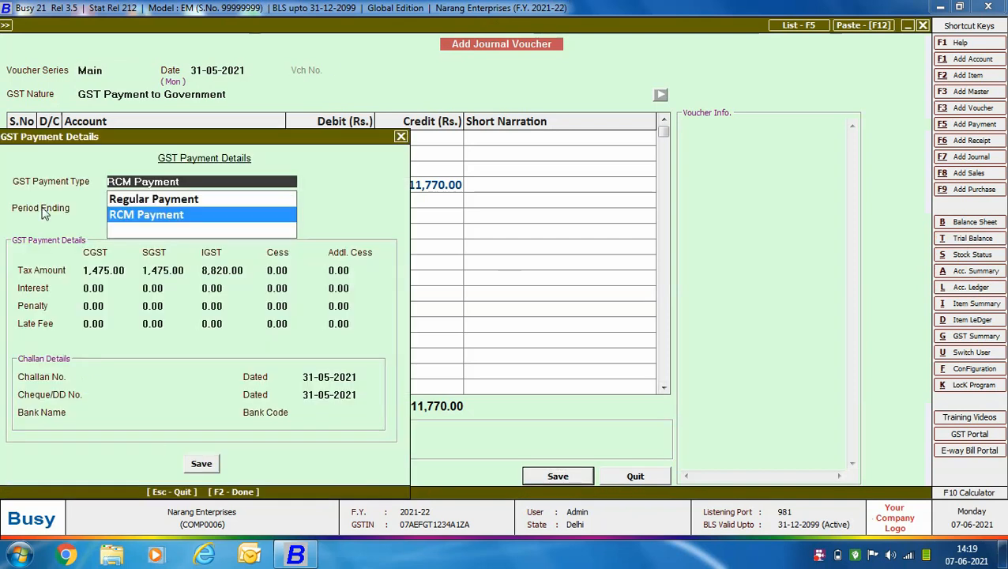
{"action": "key", "text": "Return"}
{"action": "key", "text": "Return"}
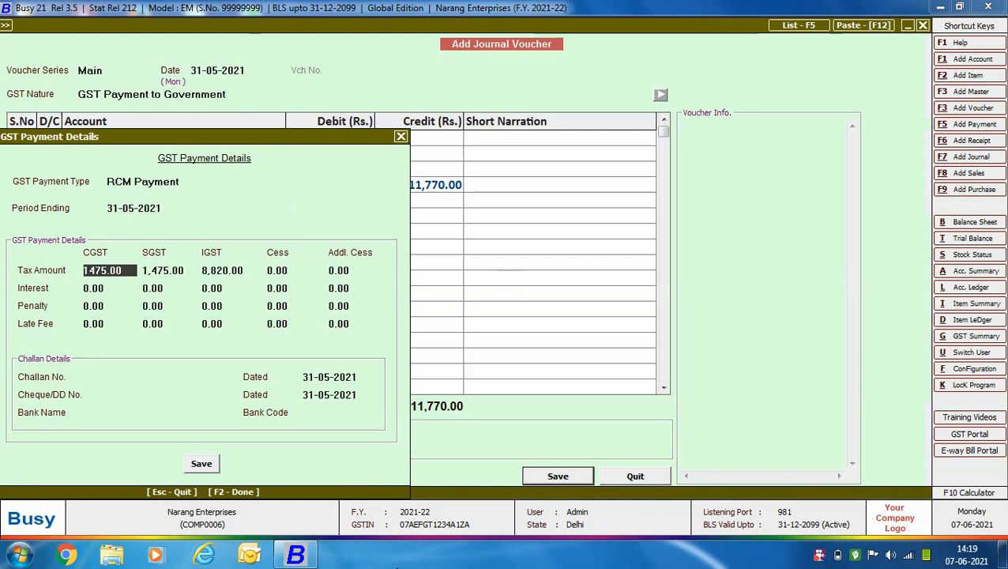
{"action": "key", "text": "Return"}
{"action": "key", "text": "Return"}
{"action": "key", "text": "Return"}
{"action": "key", "text": "Return"}
{"action": "key", "text": "Return"}
{"action": "key", "text": "Return"}
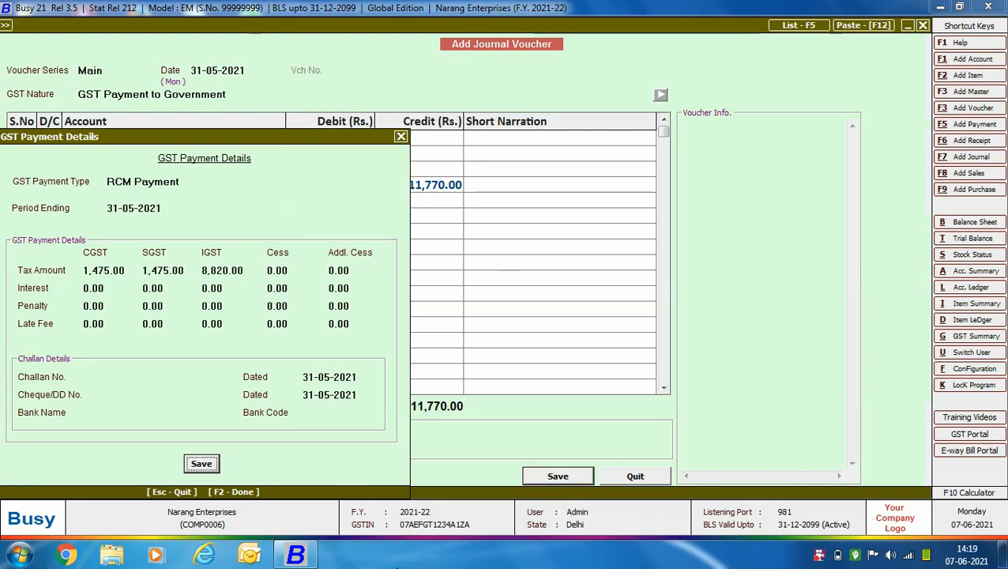
{"action": "key", "text": "Return"}
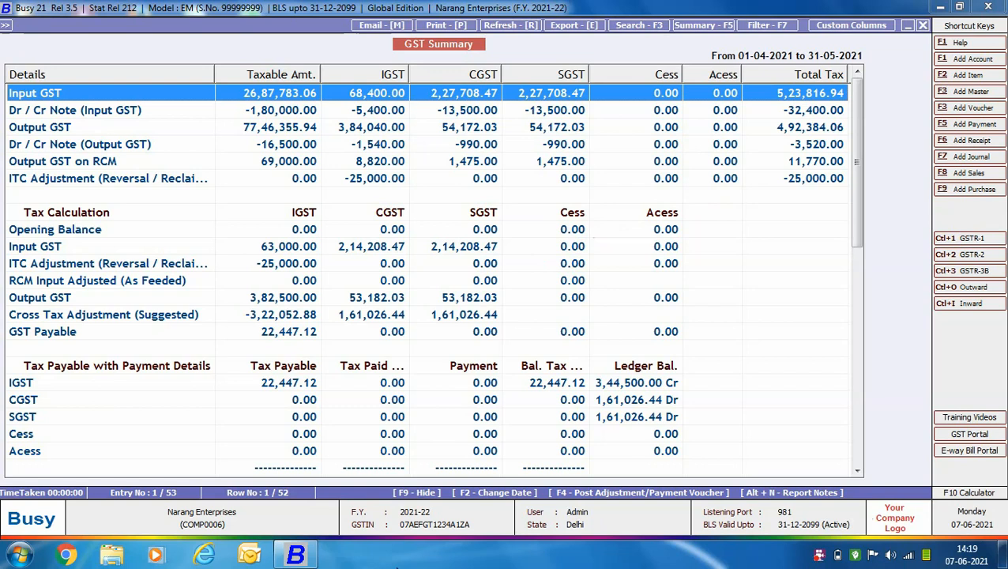
Generate an RCM to Regular Tax Adjustment voucher, series Main, dated 31-05-2021, debiting the GST Input accounts and crediting the Input Available (RCM) accounts
{"action": "key", "text": "F4"}
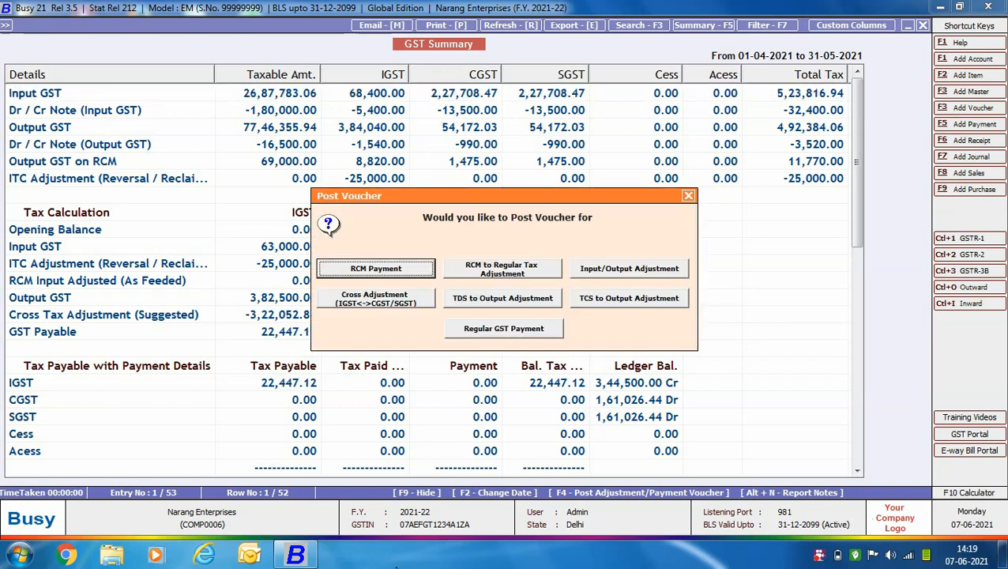
{"action": "key", "text": "Right"}
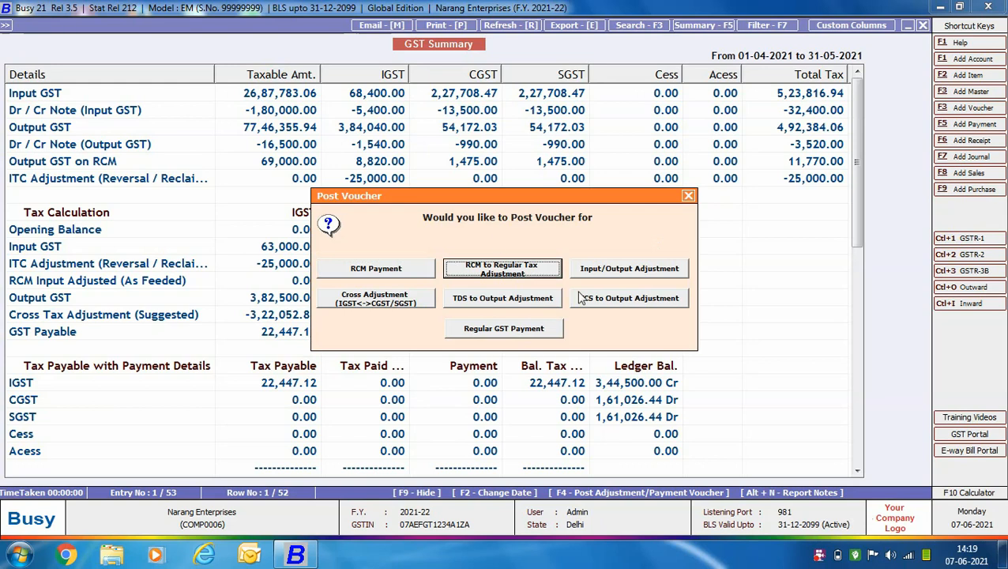
{"action": "left_click", "coordinate": [512, 277]}
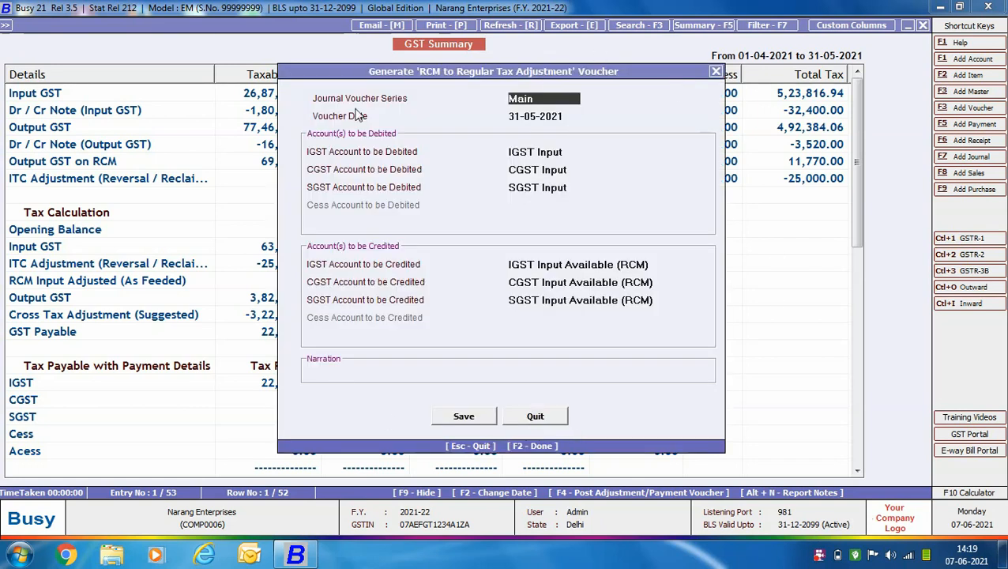
{"action": "key", "text": "Return"}
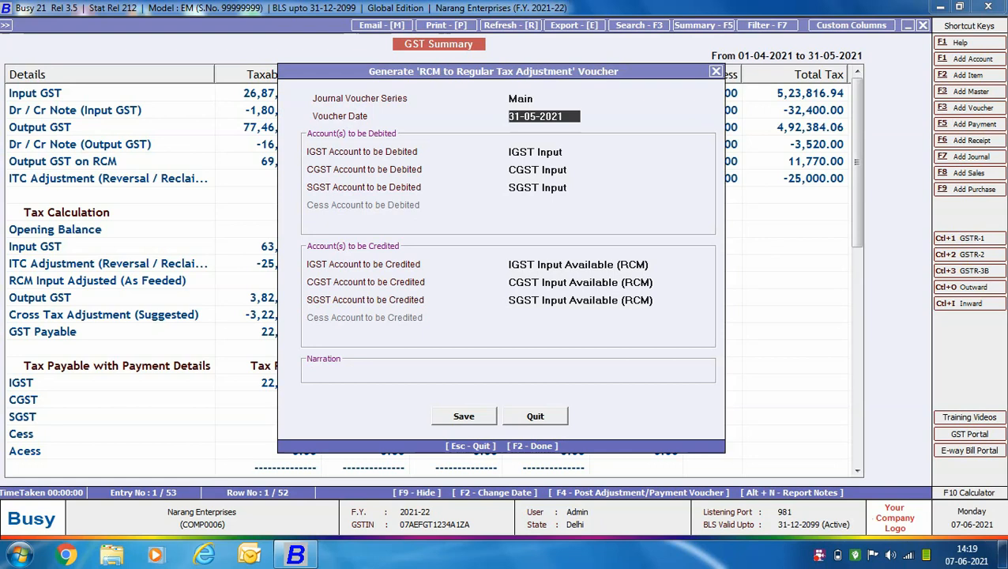
{"action": "key", "text": "Return"}
{"action": "key", "text": "Return"}
{"action": "key", "text": "Return"}
{"action": "key", "text": "Return"}
{"action": "key", "text": "Return"}
{"action": "key", "text": "Return"}
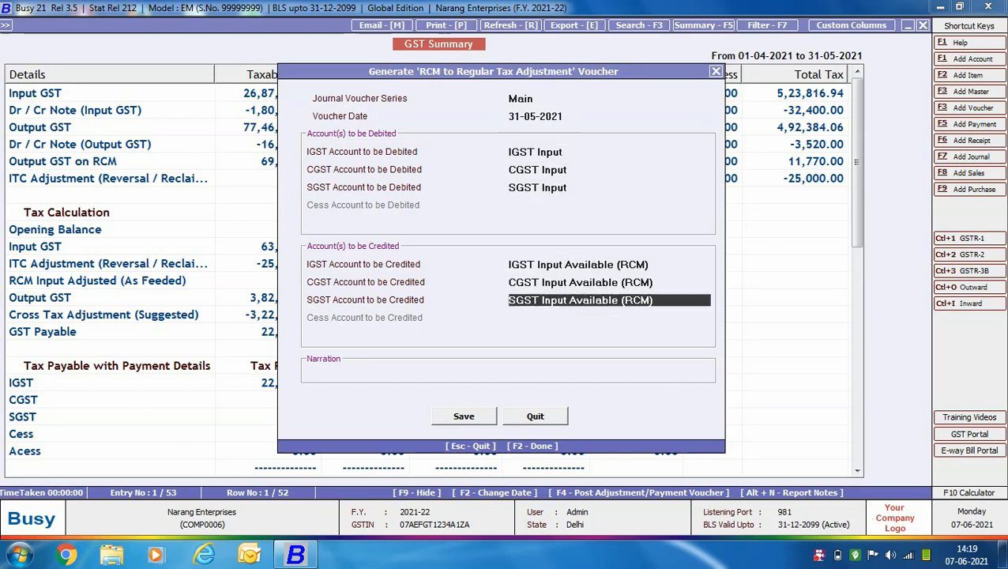
{"action": "key", "text": "Return"}
{"action": "key", "text": "Return"}
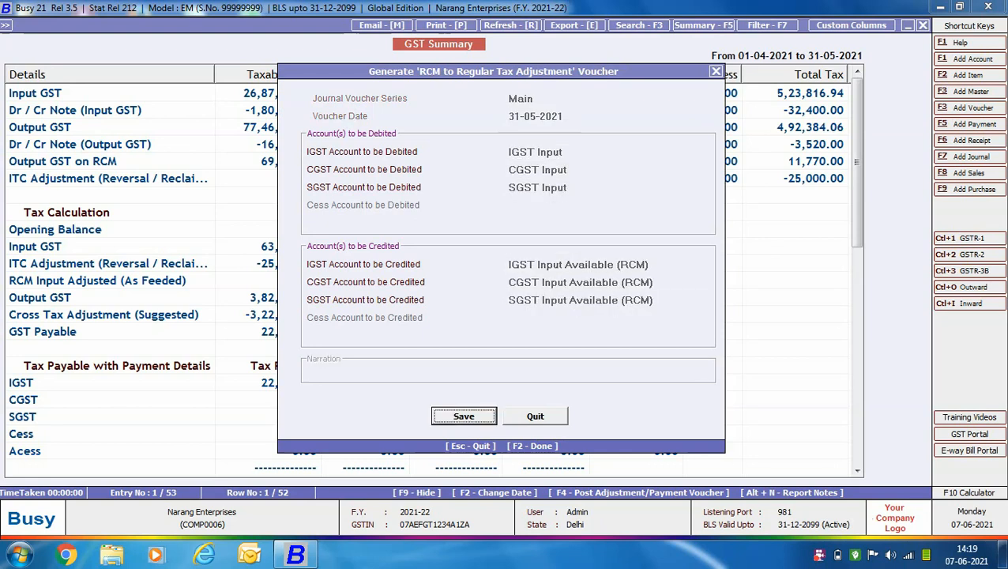
{"action": "key", "text": "Return"}
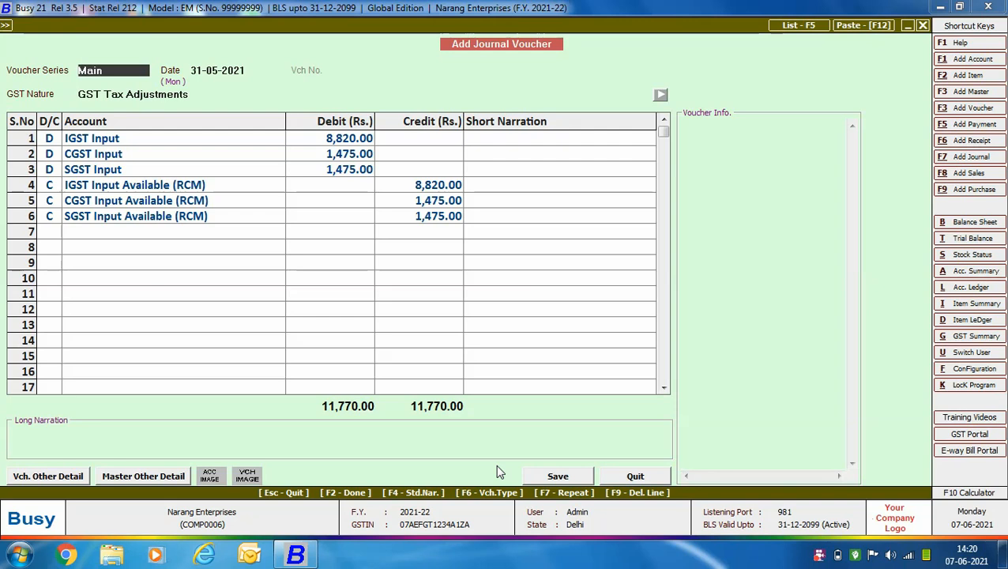
Save the journal voucher with adjustment type RCM to Regular Adjustment and period ending 31-05-2021
{"action": "left_click", "coordinate": [543, 479]}
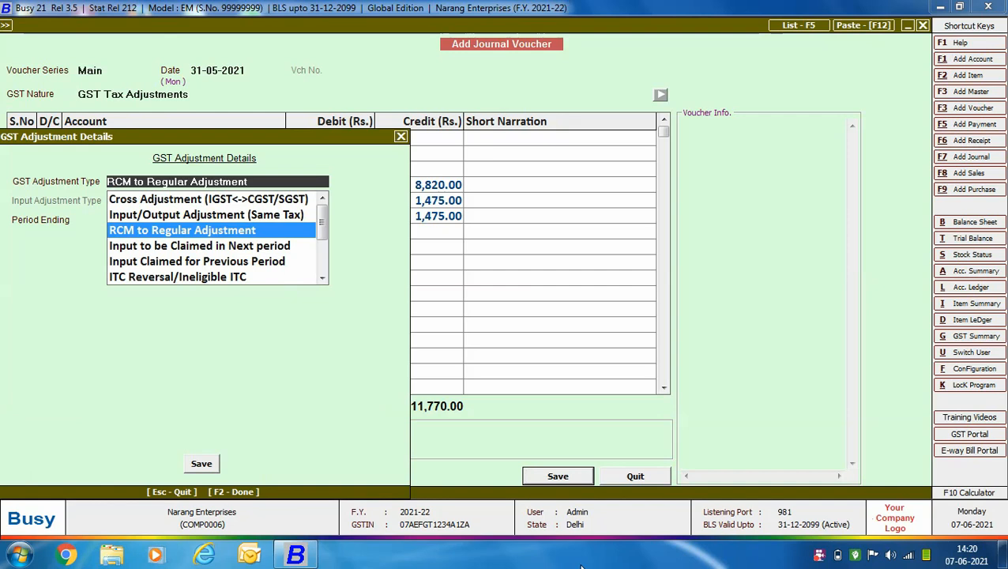
{"action": "key", "text": "Return"}
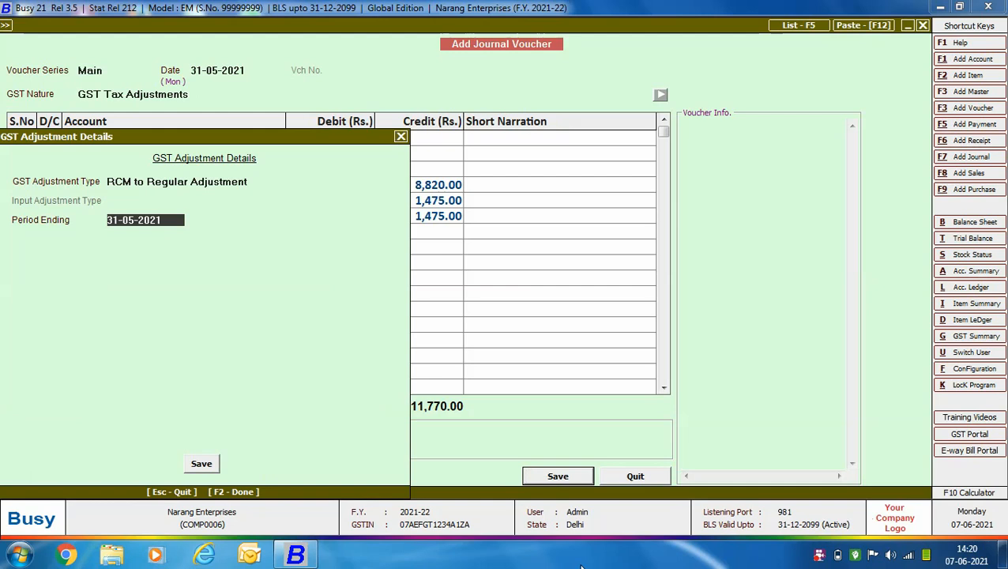
{"action": "key", "text": "Return"}
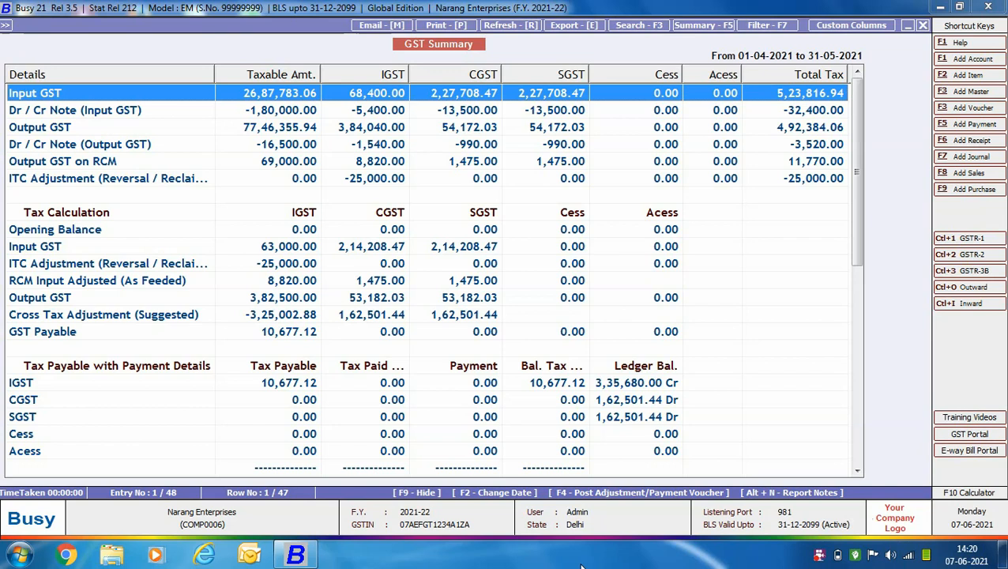
Generate a GST Input/Output Adjustment voucher, series Main, dated 31-05-2021, debiting the IGST, CGST and SGST Output accounts and crediting the matching Input accounts
{"action": "key", "text": "F4"}
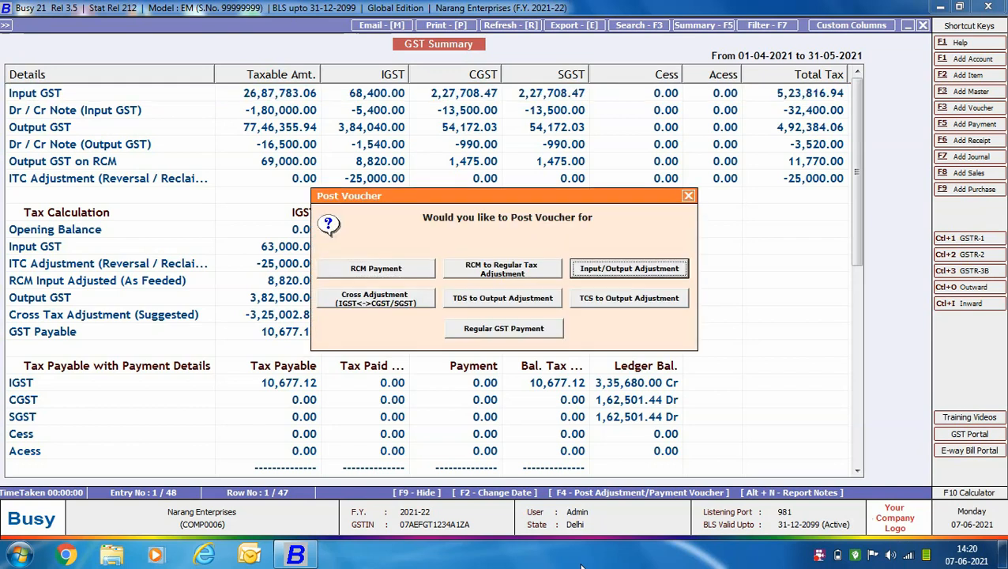
{"action": "key", "text": "Return"}
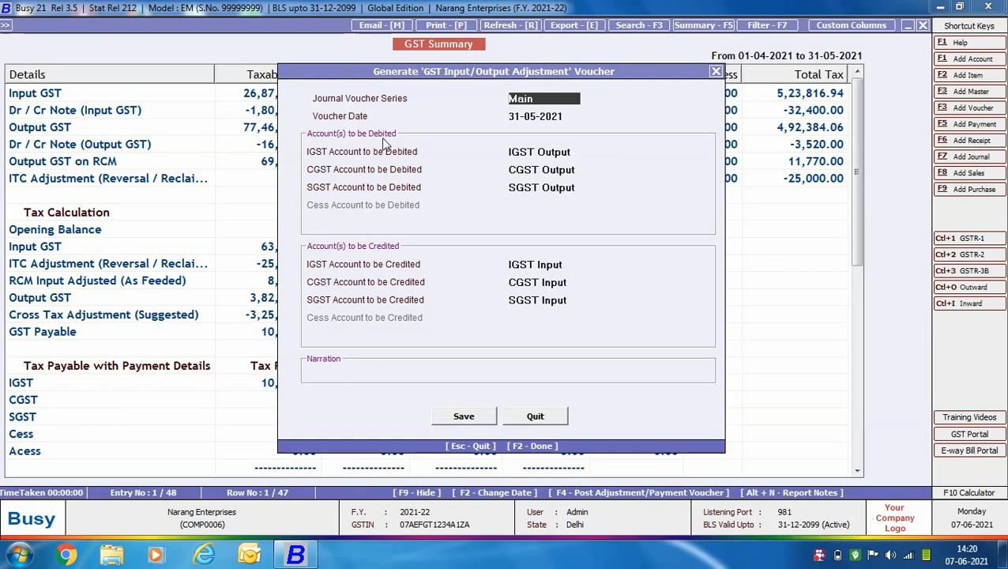
{"action": "key", "text": "Return"}
{"action": "key", "text": "Return"}
{"action": "key", "text": "Return"}
{"action": "key", "text": "Return"}
{"action": "key", "text": "Return"}
{"action": "key", "text": "Return"}
{"action": "key", "text": "Return"}
{"action": "key", "text": "Return"}
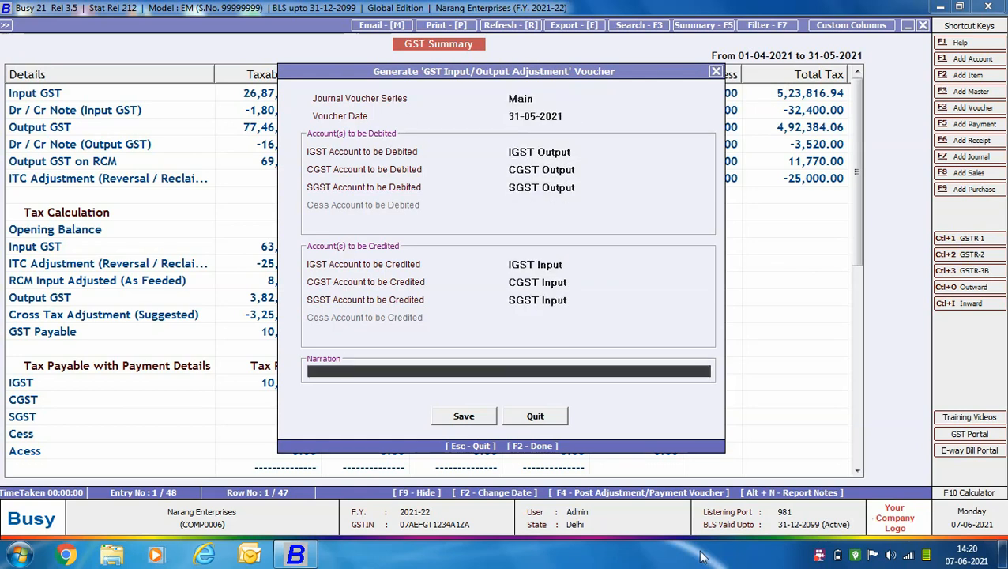
{"action": "key", "text": "Return"}
{"action": "key", "text": "Return"}
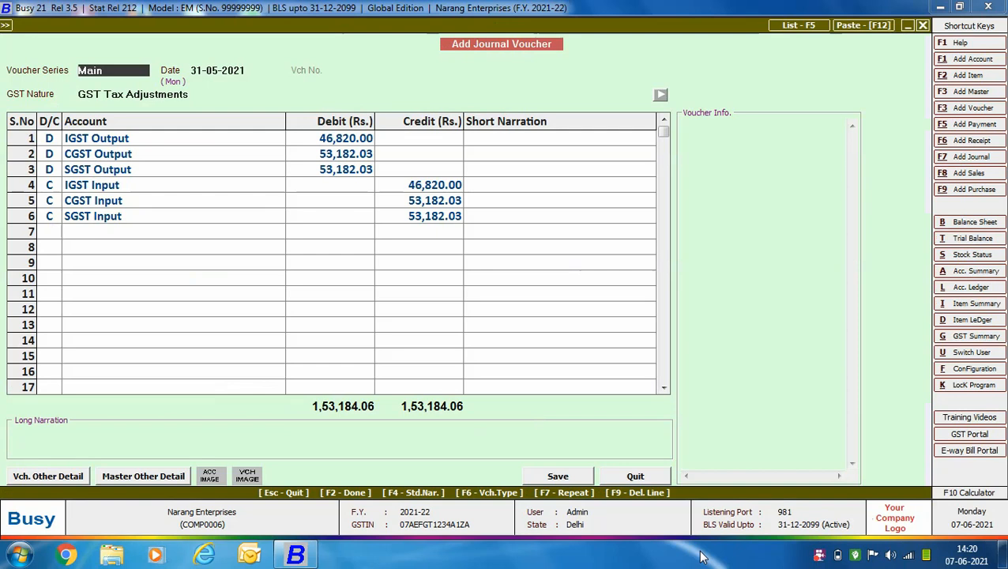
Save the journal voucher with adjustment type Input/Output Adjustment (Same Tax) and period ending 31-05-2021
{"action": "key", "text": "F2"}
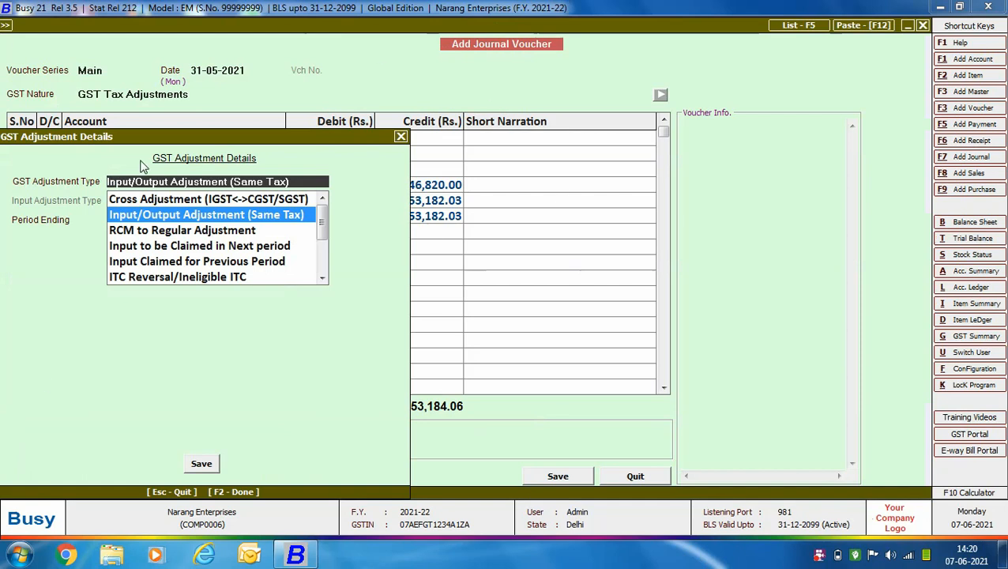
{"action": "left_click", "coordinate": [292, 215]}
{"action": "left_click", "coordinate": [204, 466]}
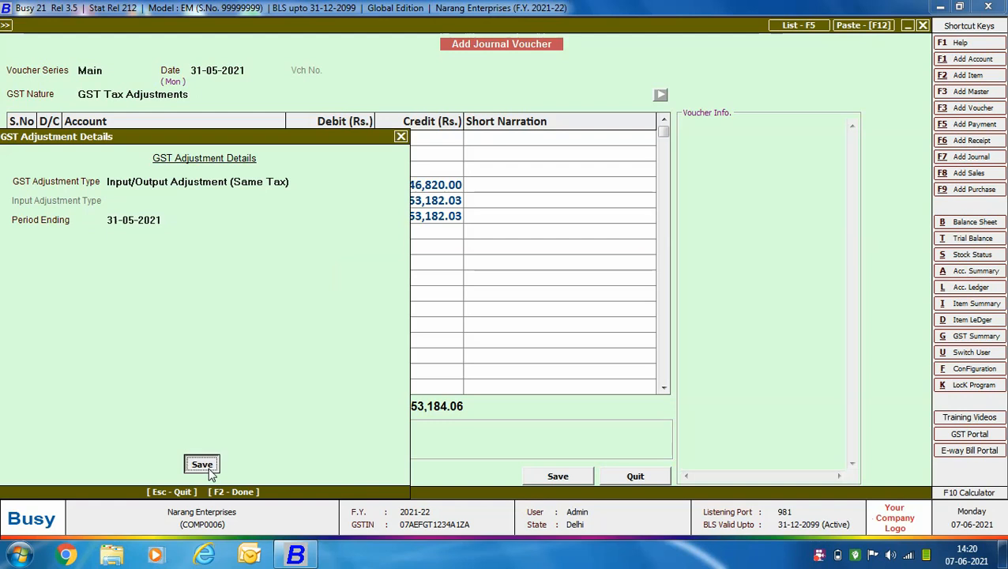
{"action": "key", "text": "Return"}
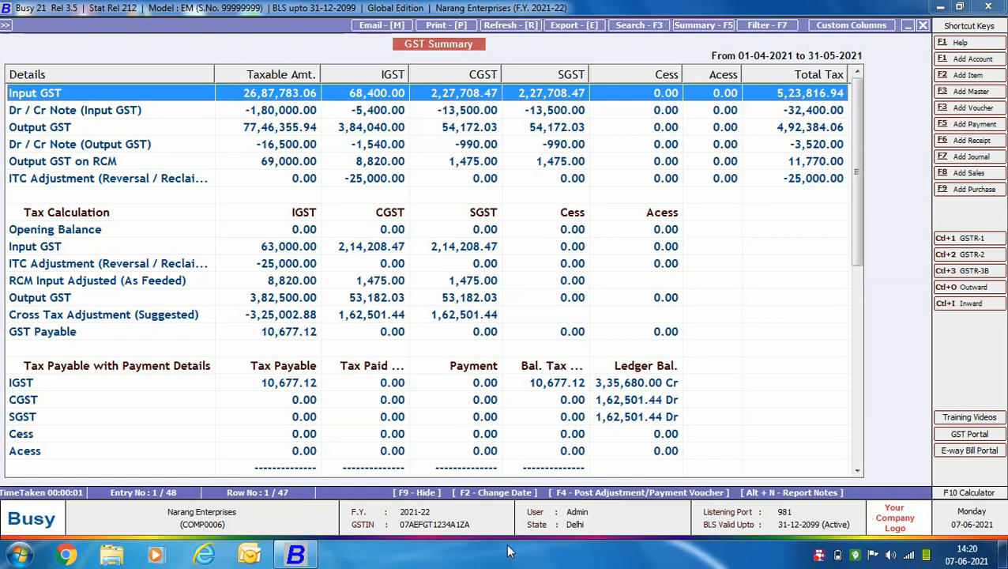
Generate a GST Cross Adjustment voucher, series Main, dated 31-05-2021, debiting IGST Output and crediting CGST Input and SGST Input
{"action": "key", "text": "F4"}
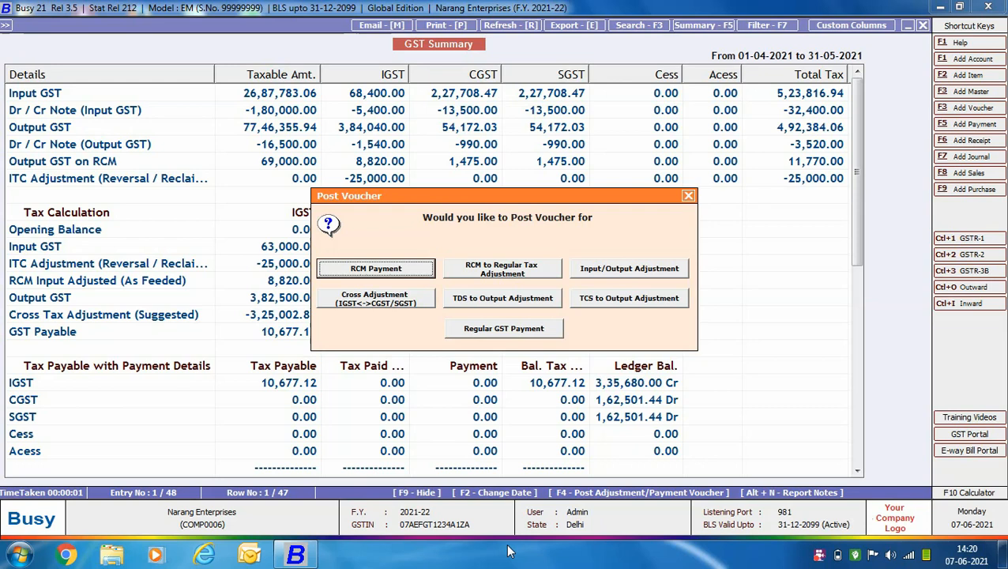
{"action": "key", "text": "Tab"}
{"action": "key", "text": "Tab"}
{"action": "key", "text": "Tab"}
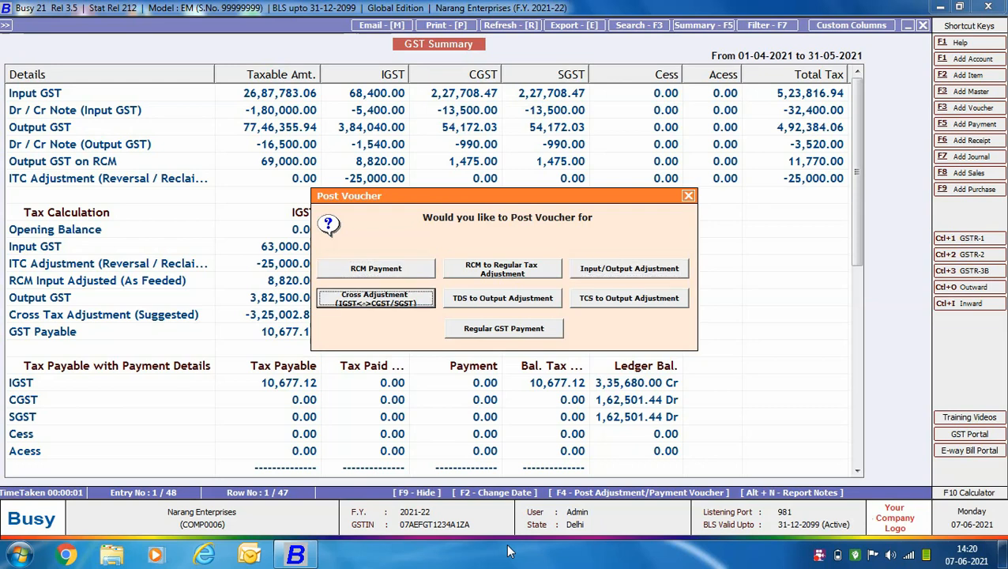
{"action": "key", "text": "Return"}
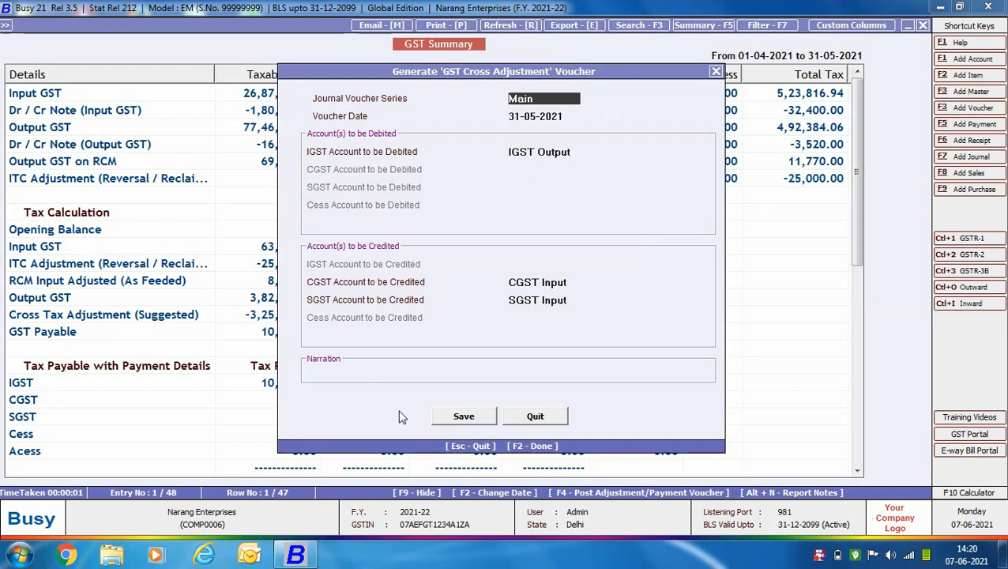
{"action": "key", "text": "Return"}
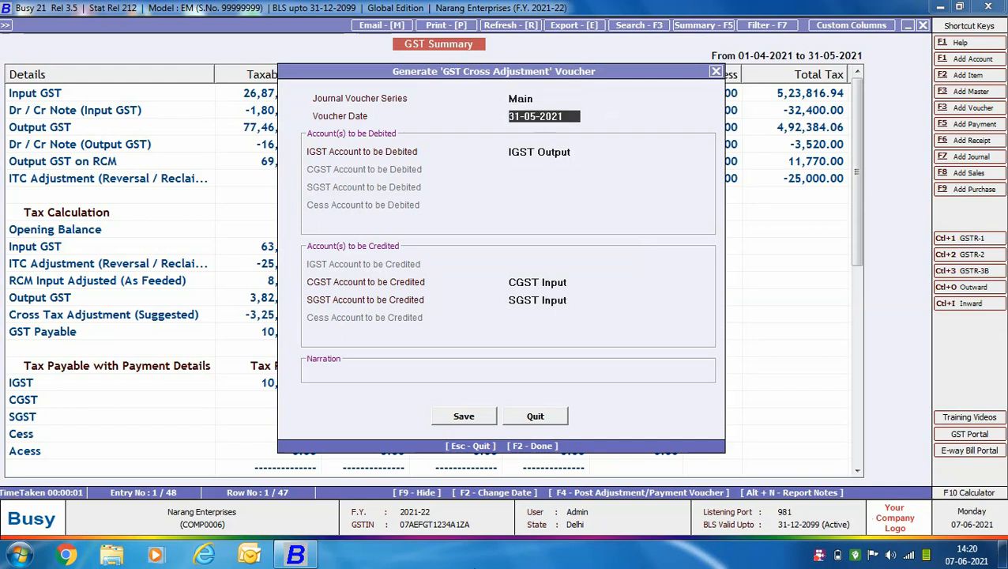
{"action": "key", "text": "Return"}
{"action": "key", "text": "Return"}
{"action": "key", "text": "Return"}
{"action": "key", "text": "Return"}
{"action": "key", "text": "Return"}
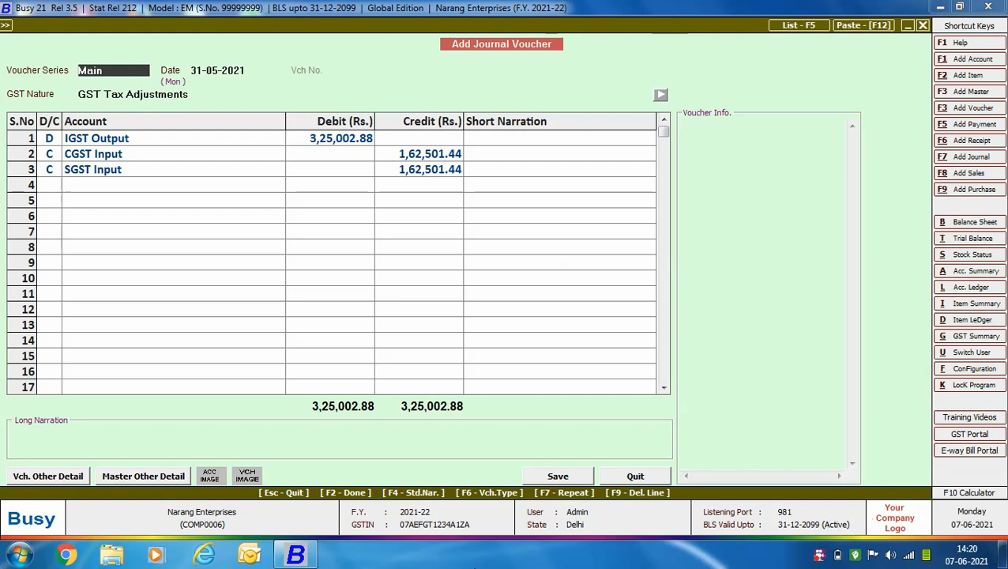
Save the journal voucher with adjustment type Cross Adjustment (IGST<->CGST/SGST) and period ending 31-05-2021
{"action": "key", "text": "F2"}
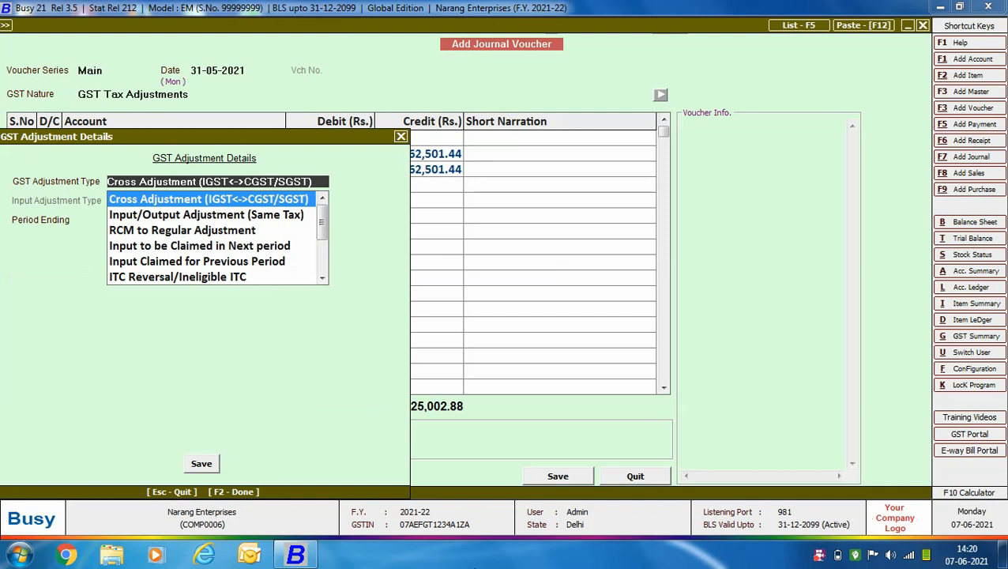
{"action": "key", "text": "Return"}
{"action": "key", "text": "Return"}
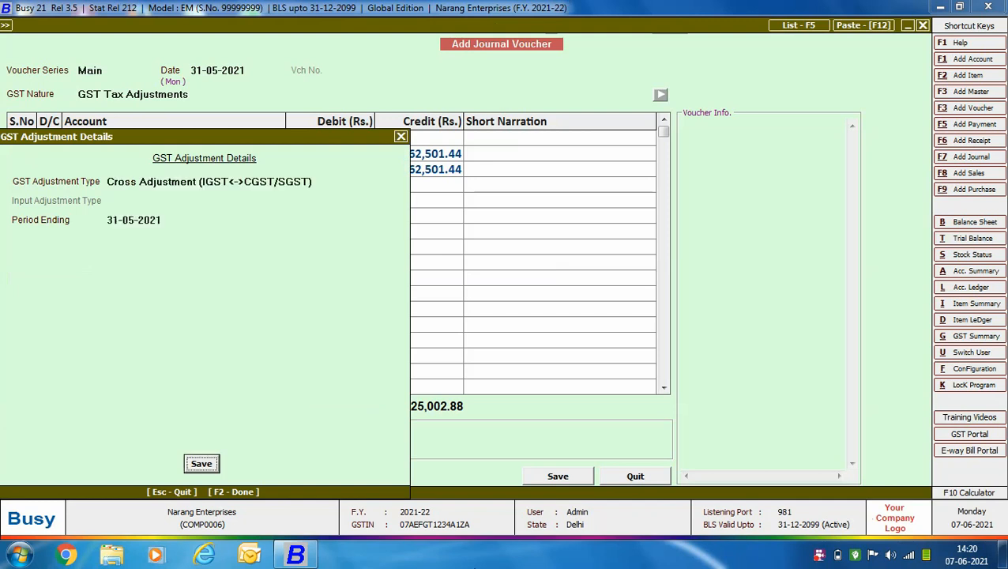
{"action": "key", "text": "Return"}
{"action": "key", "text": "Return"}
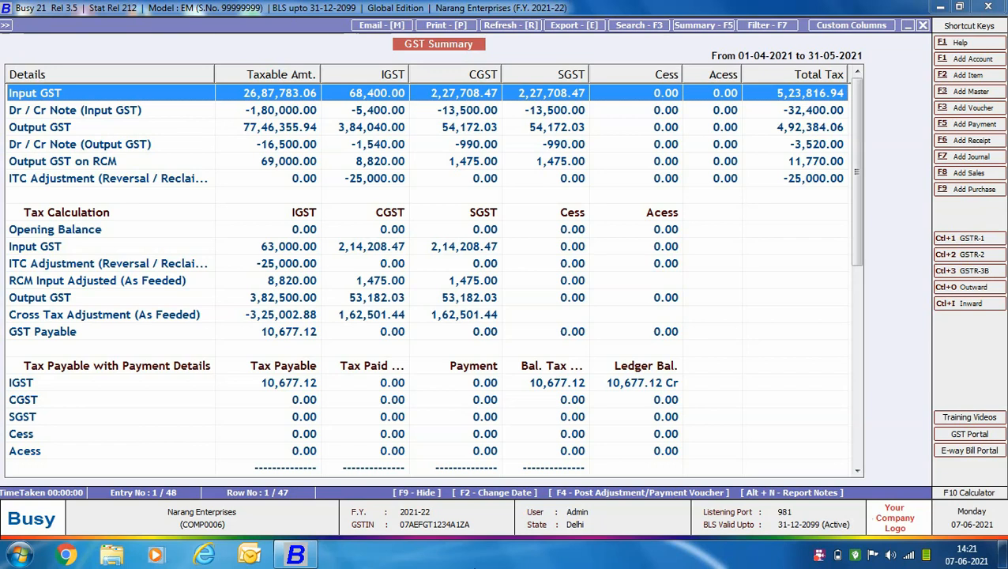
Generate a TDS to Output Adjustment voucher, series Main, dated 31-05-2021, debiting CGST Output and SGST Output and crediting TDS (CGST) and TDS (SGST)
{"action": "key", "text": "F4"}
{"action": "key", "text": "Right"}
{"action": "key", "text": "Right"}
{"action": "key", "text": "Right"}
{"action": "key", "text": "Right"}
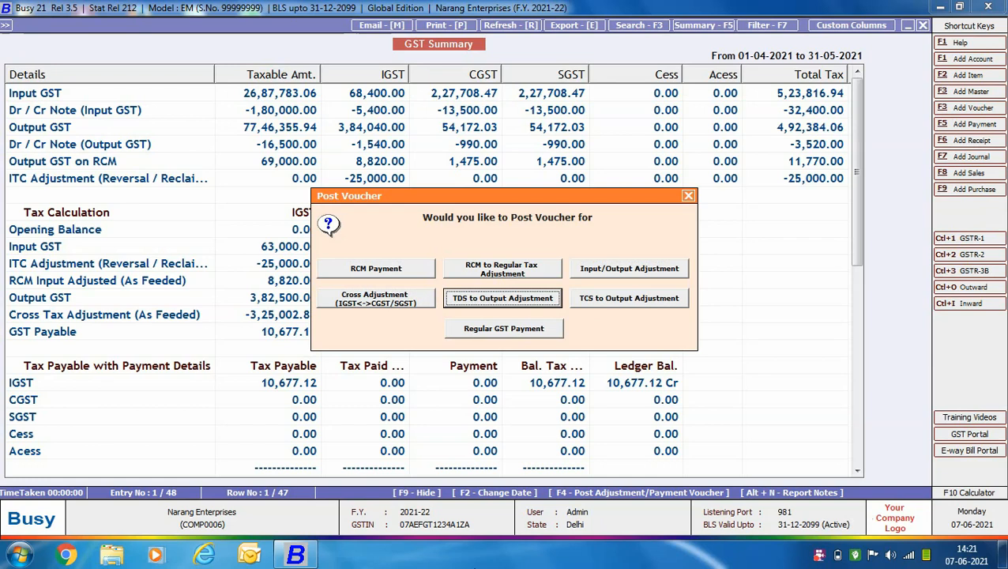
{"action": "key", "text": "Return"}
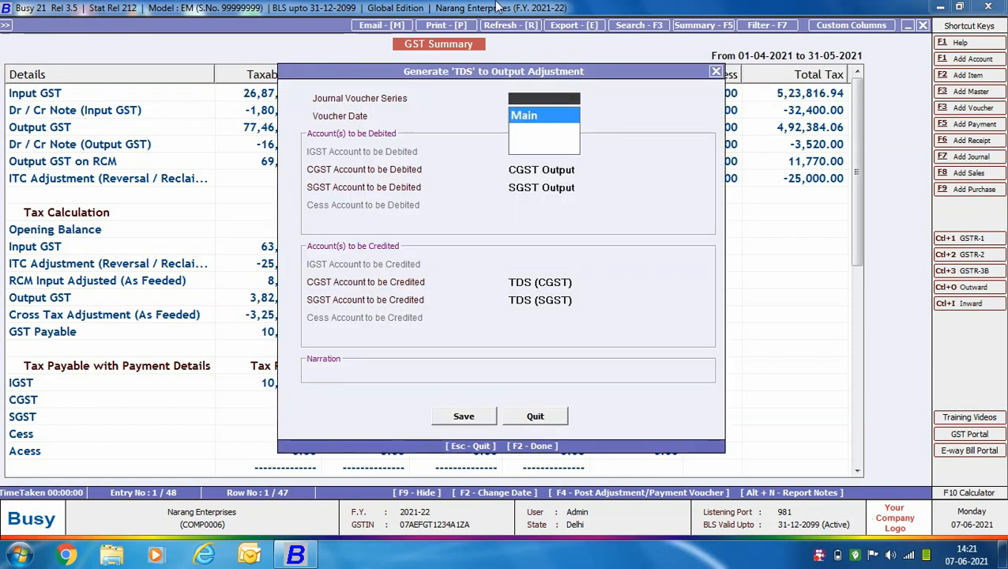
{"action": "key", "text": "Return"}
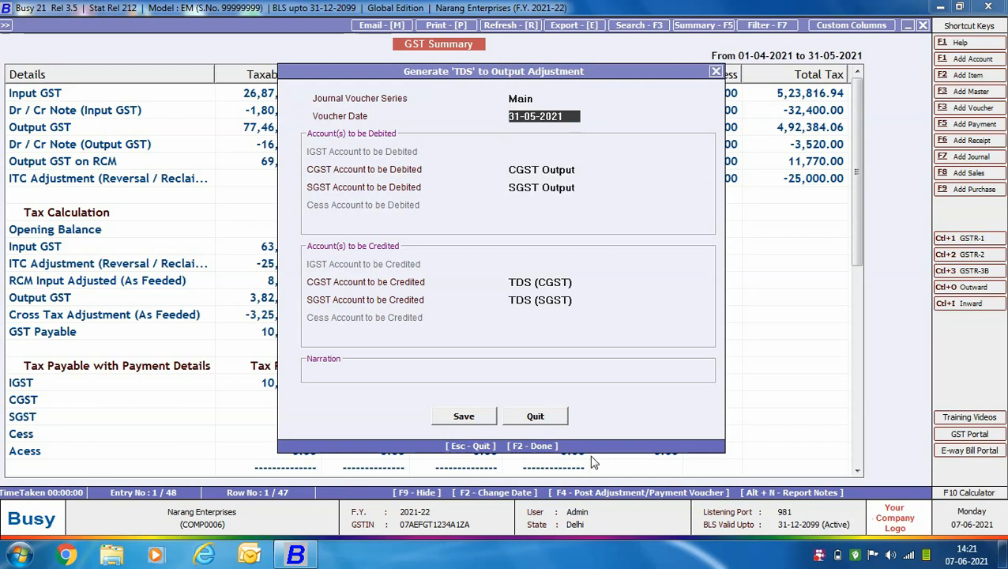
{"action": "key", "text": "Return"}
{"action": "key", "text": "Return"}
{"action": "key", "text": "Return"}
{"action": "key", "text": "Return"}
{"action": "key", "text": "Return"}
{"action": "key", "text": "Return"}
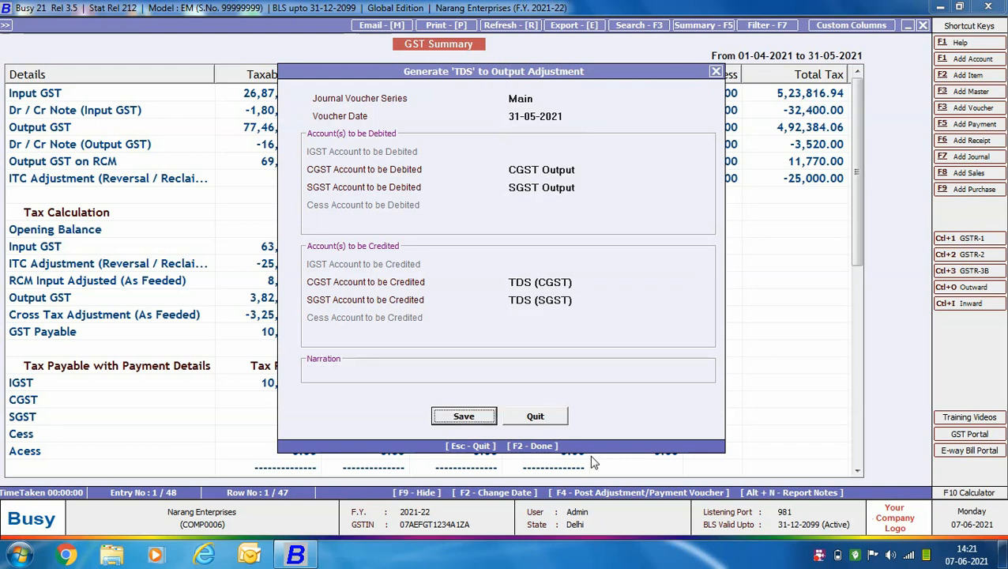
{"action": "key", "text": "Return"}
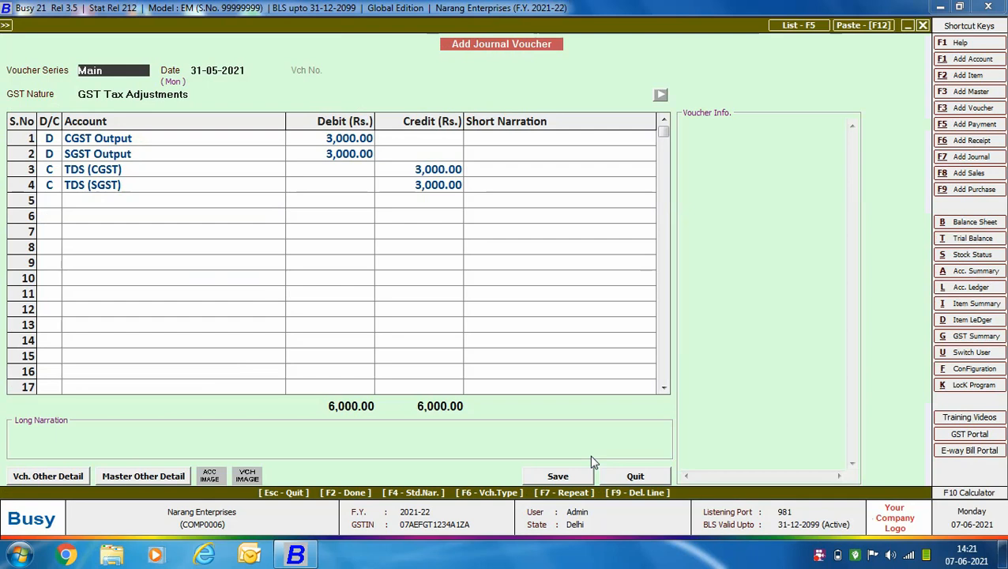
Save the journal voucher with adjustment type TDS to Output Adjustment and period ending 31-05-2021
{"action": "key", "text": "F2"}
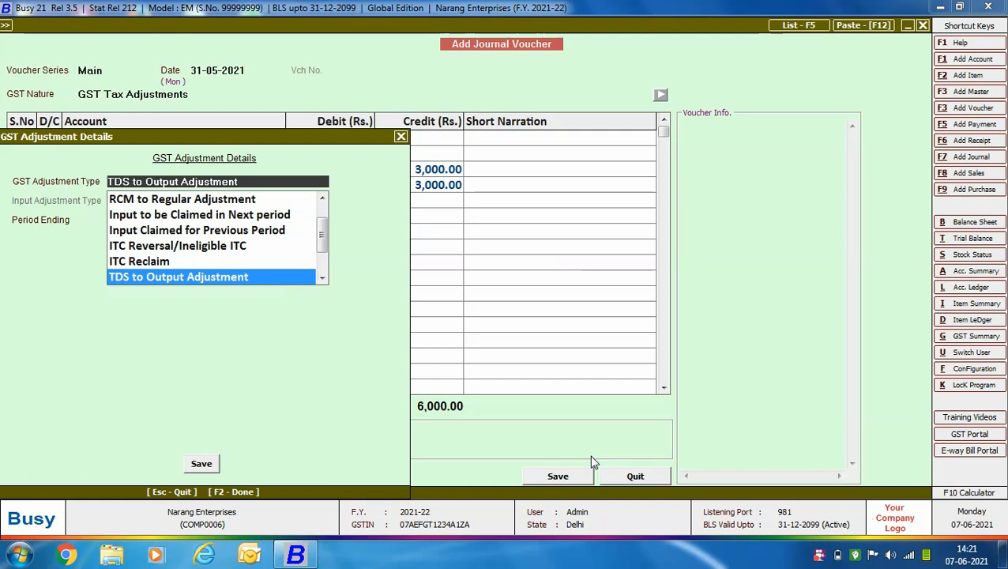
{"action": "key", "text": "Return"}
{"action": "key", "text": "Return"}
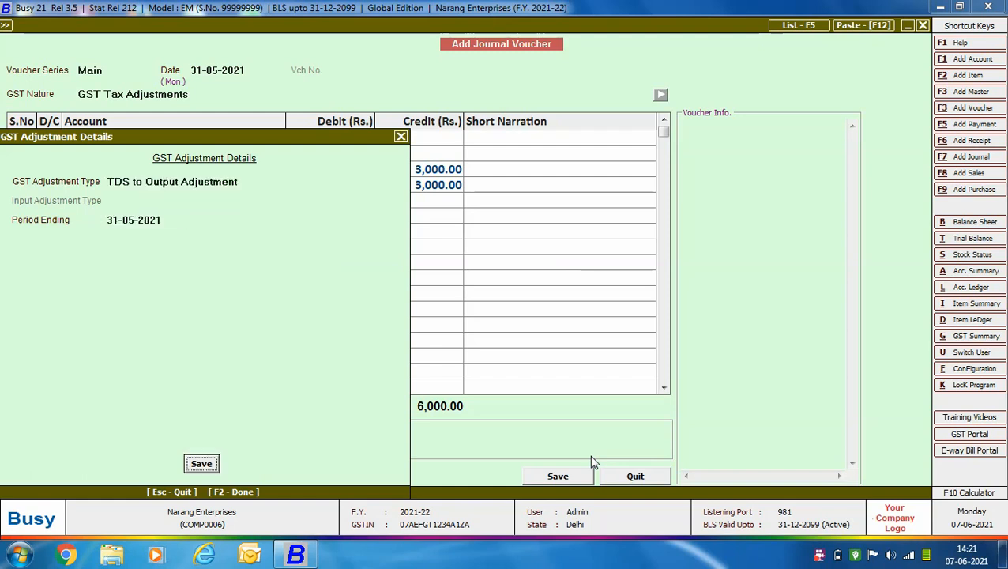
{"action": "key", "text": "Return"}
{"action": "key", "text": "Return"}
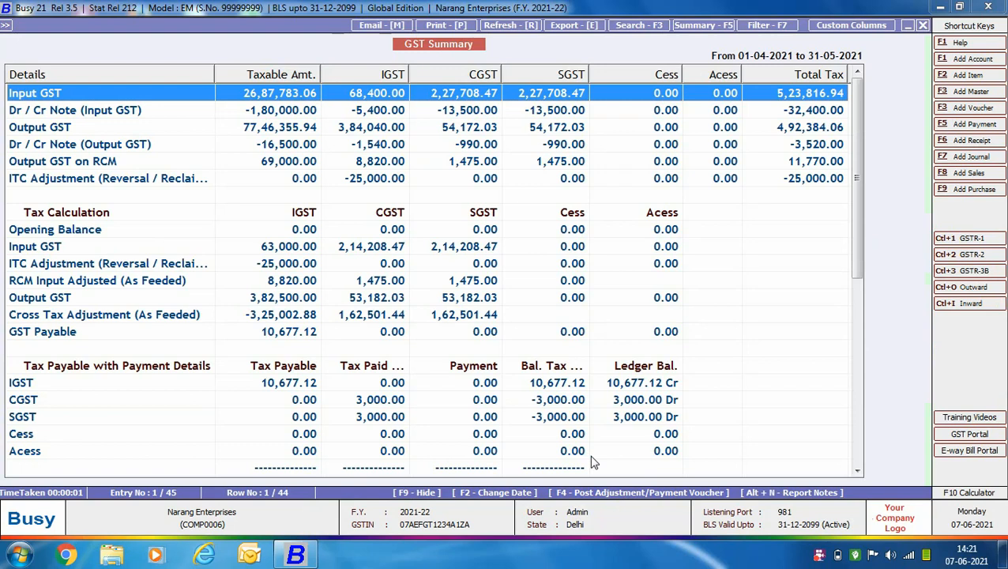
{"action": "key", "text": "F4"}
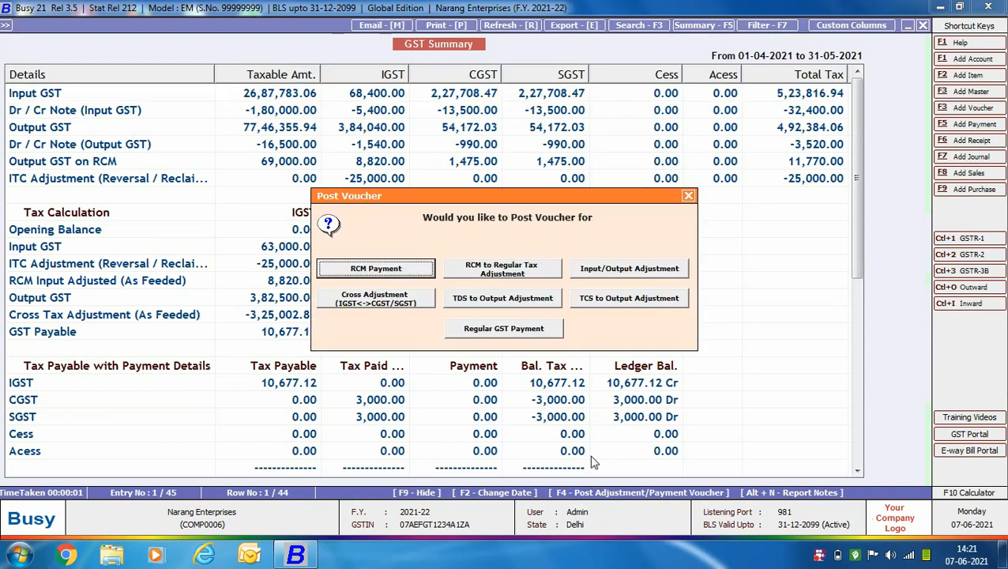
{"action": "key", "text": "Tab"}
{"action": "key", "text": "Tab"}
{"action": "key", "text": "Tab"}
{"action": "key", "text": "Tab"}
{"action": "key", "text": "Tab"}
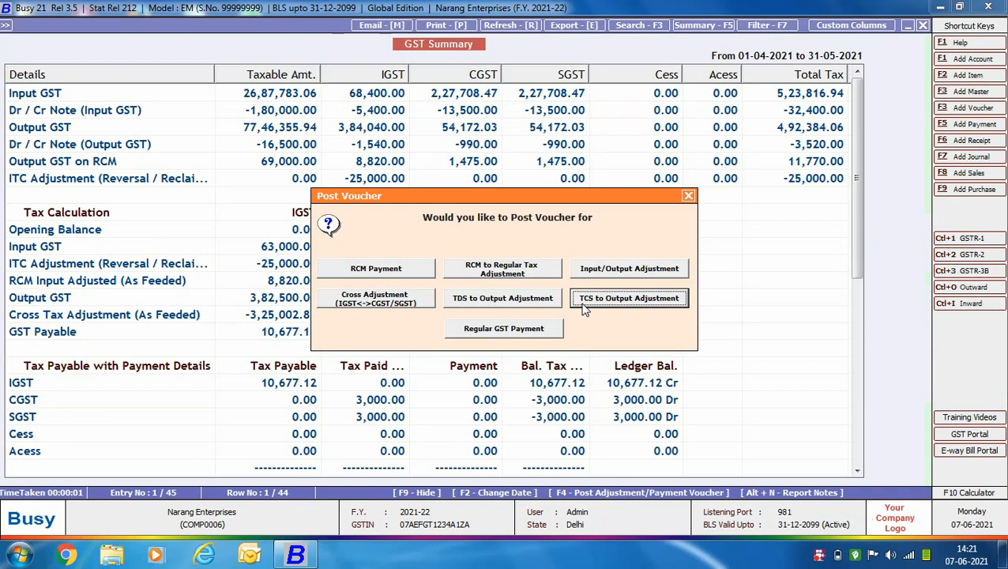
{"action": "left_click", "coordinate": [688, 195]}
Generate a Regular GST Payment voucher of type Journal, series Main, dated 05-07-2021, debiting IGST Output and crediting HDFC Bank
{"action": "scroll", "coordinate": [24, 233], "scroll_direction": "down", "scroll_amount": 1}
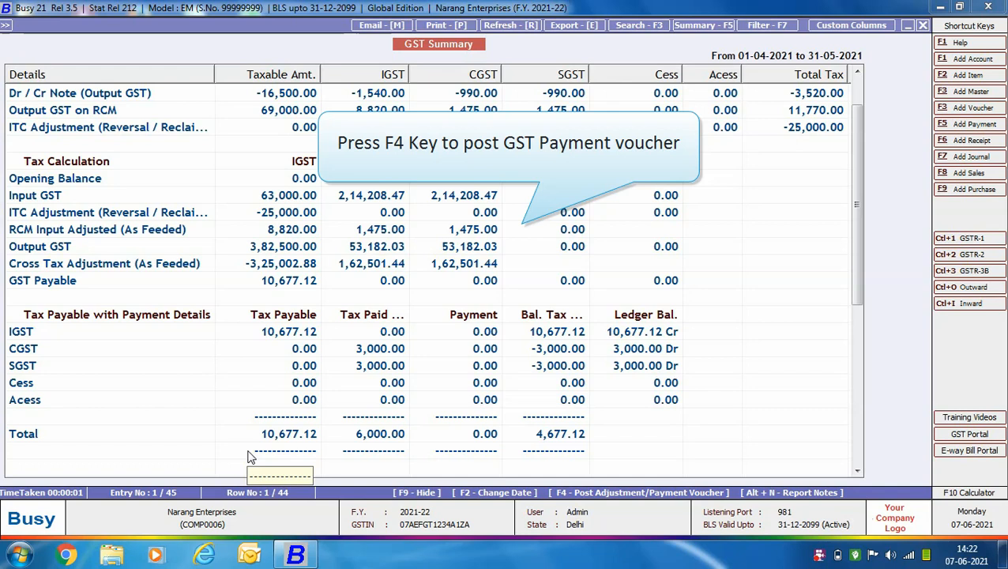
{"action": "key", "text": "F4"}
{"action": "key", "text": "Tab"}
{"action": "key", "text": "Tab"}
{"action": "key", "text": "Tab"}
{"action": "key", "text": "Tab"}
{"action": "key", "text": "Tab"}
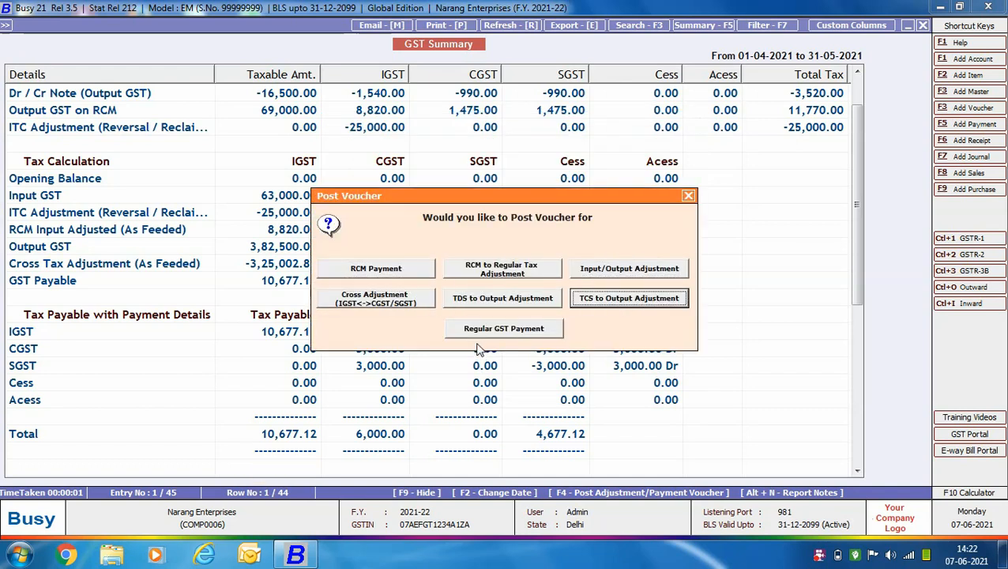
{"action": "key", "text": "Tab"}
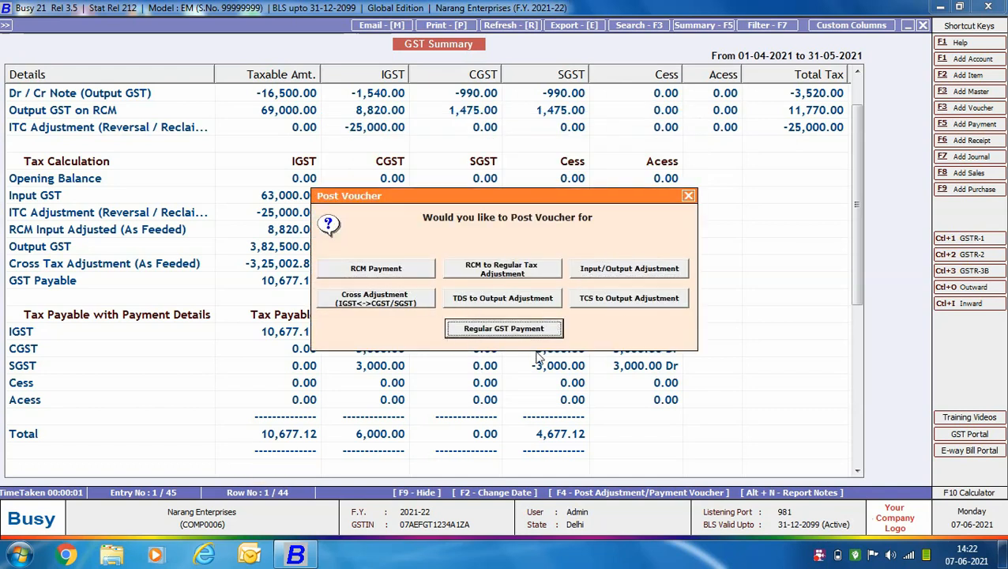
{"action": "left_click", "coordinate": [537, 332]}
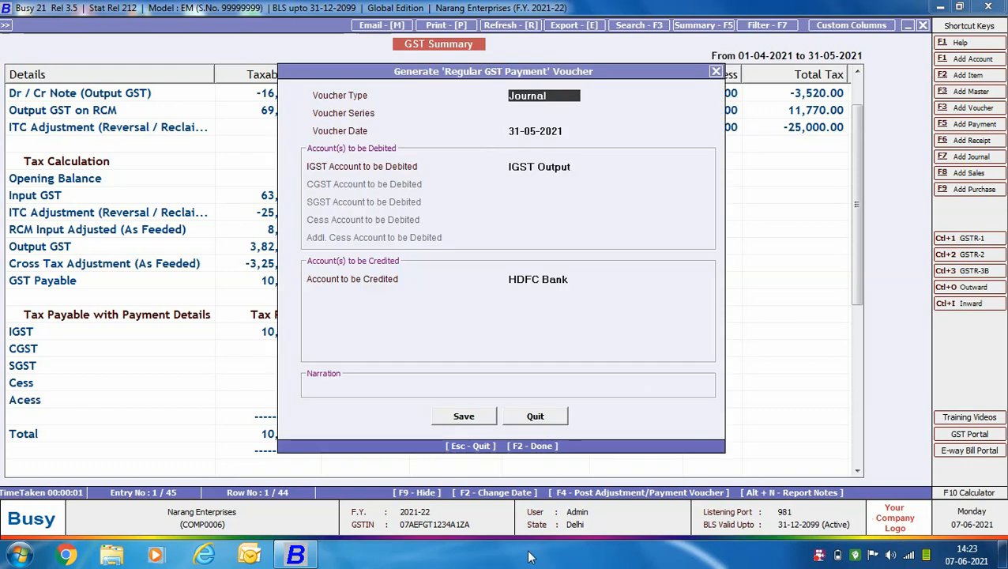
{"action": "key", "text": "Return"}
{"action": "key", "text": "Return"}
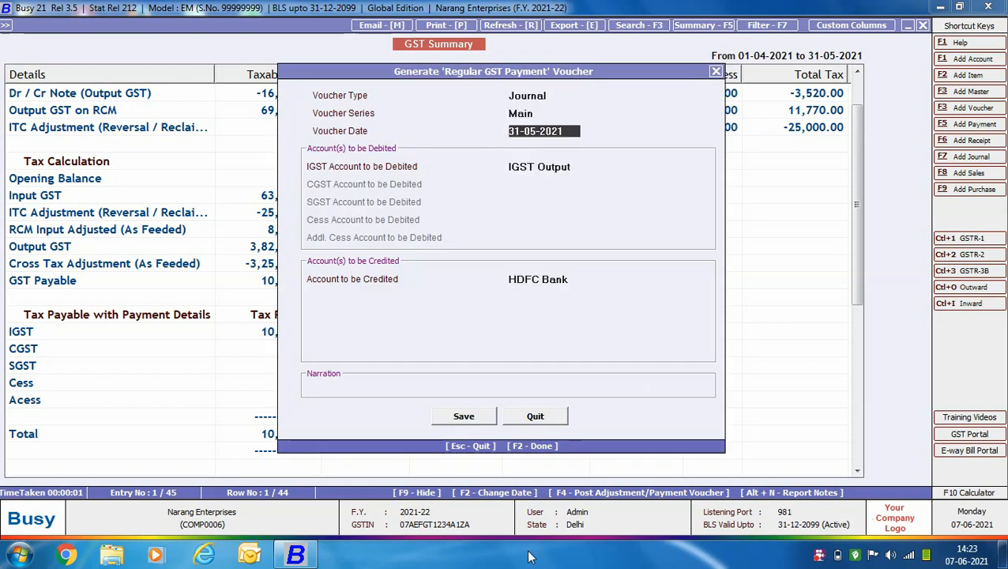
{"action": "type", "text": "05-07"}
{"action": "key", "text": "Return"}
{"action": "key", "text": "Return"}
{"action": "key", "text": "Return"}
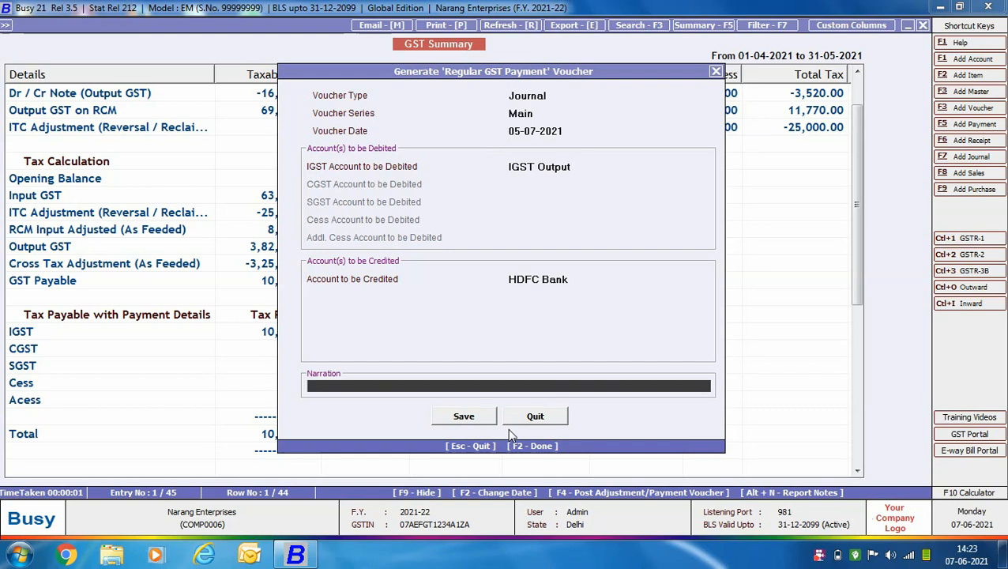
{"action": "key", "text": "Return"}
{"action": "key", "text": "Return"}
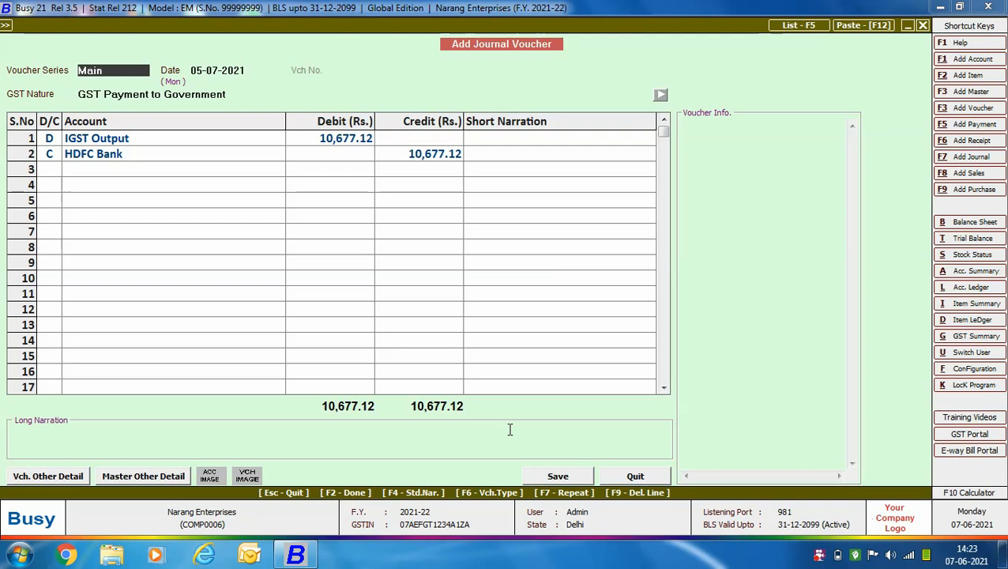
Save the GST payment journal voucher with payment type Regular Payment, period ending 30-06-2021 and an IGST tax amount of 10,677.12
{"action": "key", "text": "F2"}
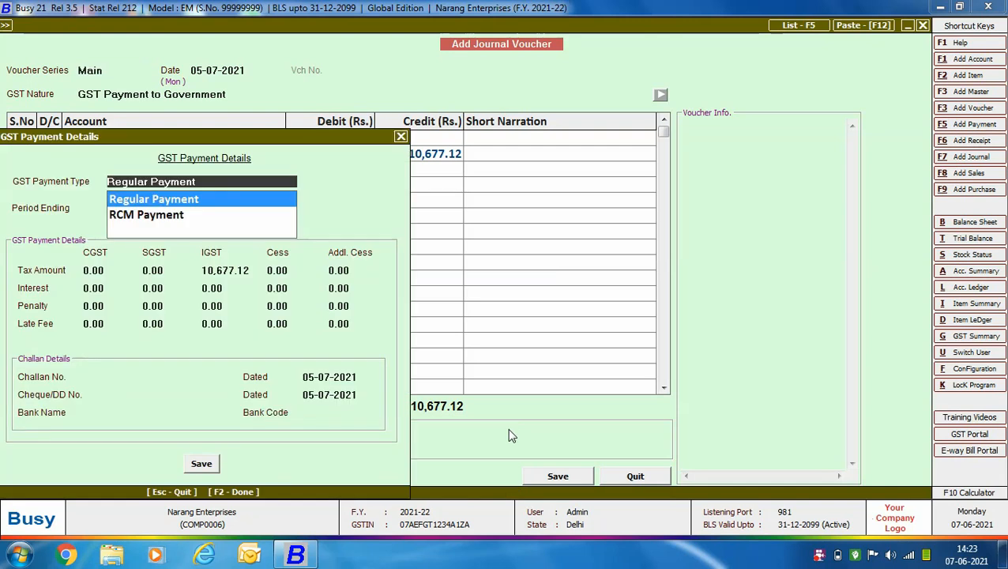
{"action": "key", "text": "Return"}
{"action": "key", "text": "Return"}
{"action": "key", "text": "Return"}
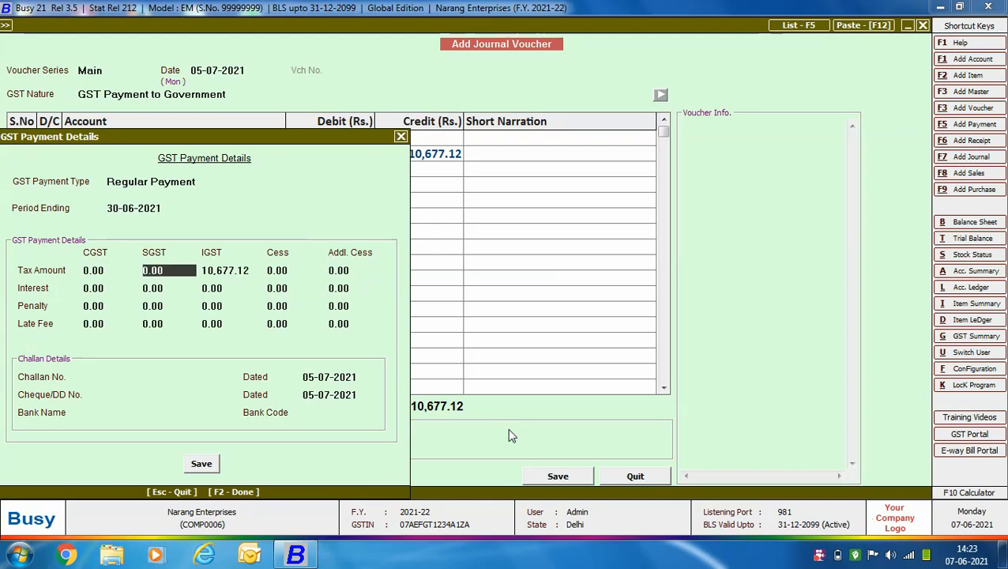
{"action": "key", "text": "Return"}
{"action": "key", "text": "Return"}
{"action": "key", "text": "Return"}
{"action": "key", "text": "Return"}
{"action": "key", "text": "Return"}
{"action": "key", "text": "Return"}
{"action": "key", "text": "Return"}
{"action": "key", "text": "Return"}
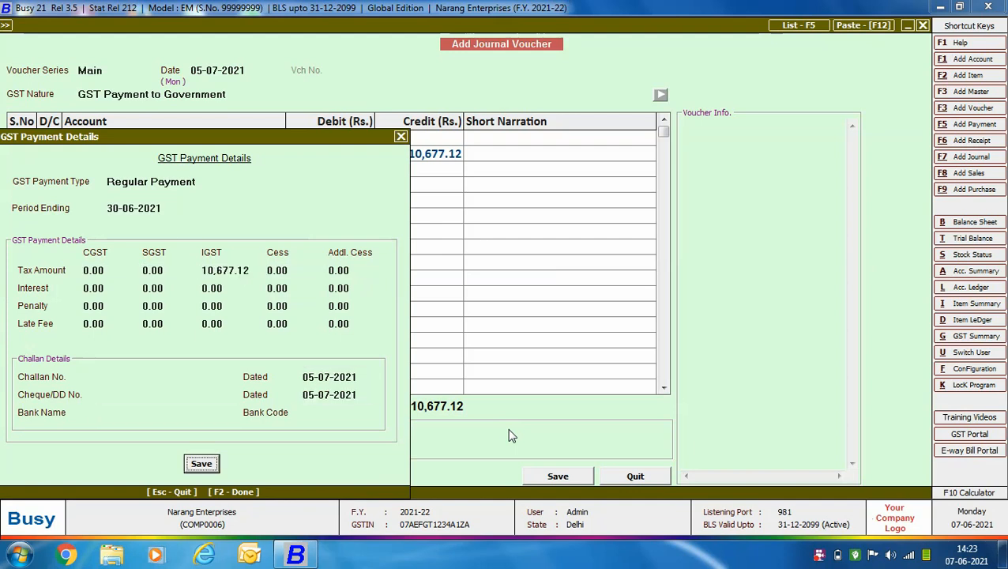
{"action": "key", "text": "Return"}
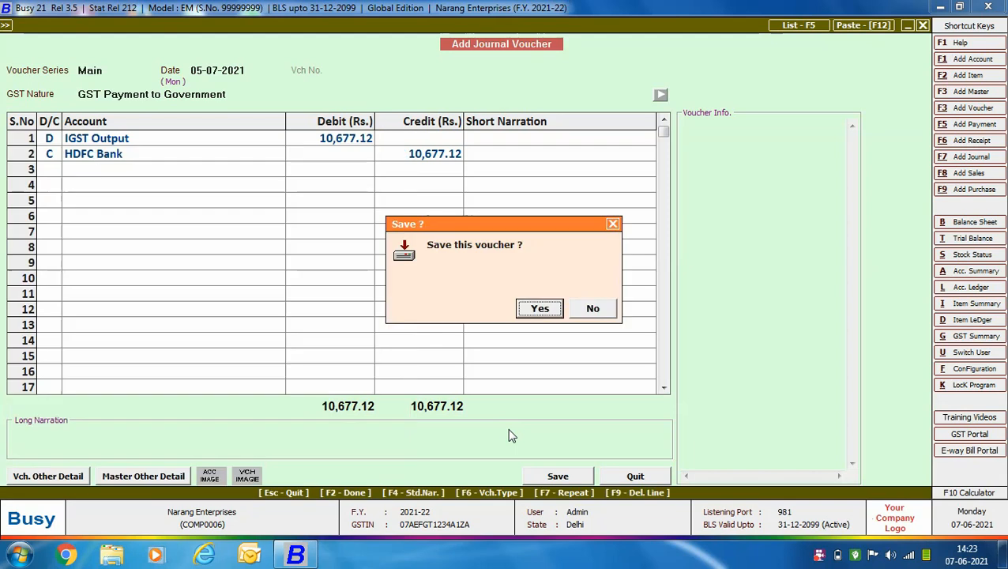
{"action": "key", "text": "Return"}
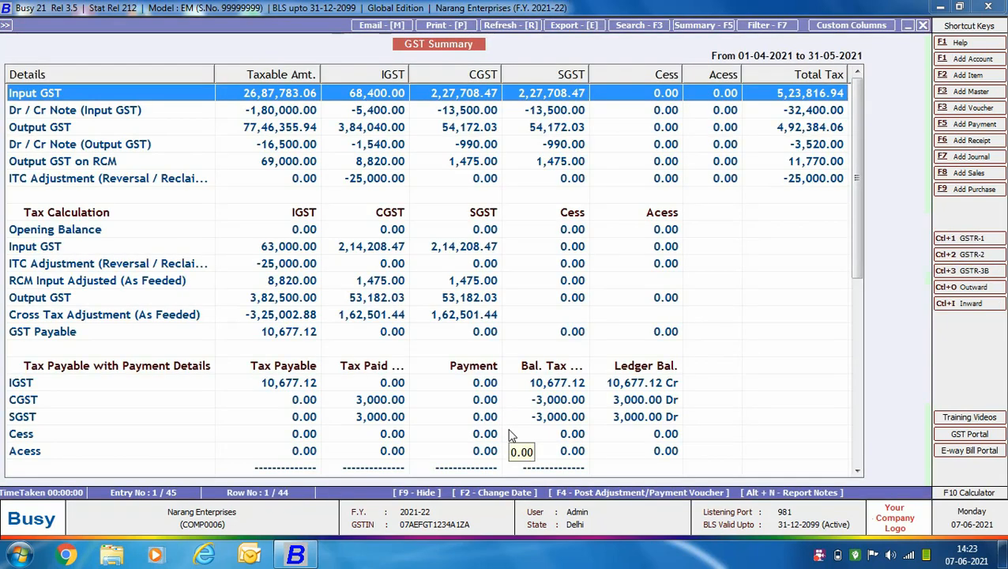
Rerun the GST Summary from 01-04-2021 to 05-07-2021 and examine the tax payable and payment details
{"action": "scroll", "coordinate": [510, 435], "scroll_direction": "down", "scroll_amount": 3}
{"action": "key", "text": "Escape"}
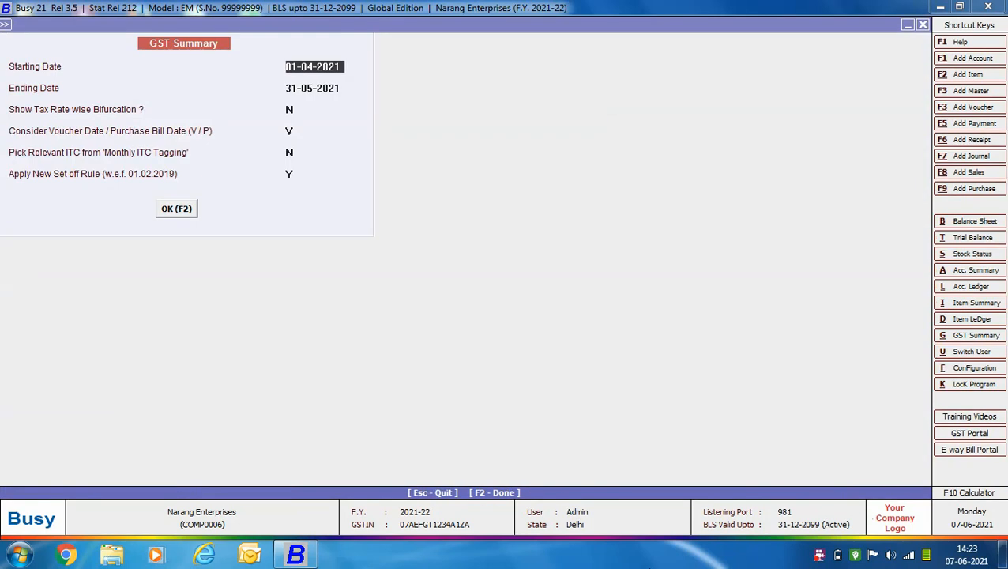
{"action": "key", "text": "Return"}
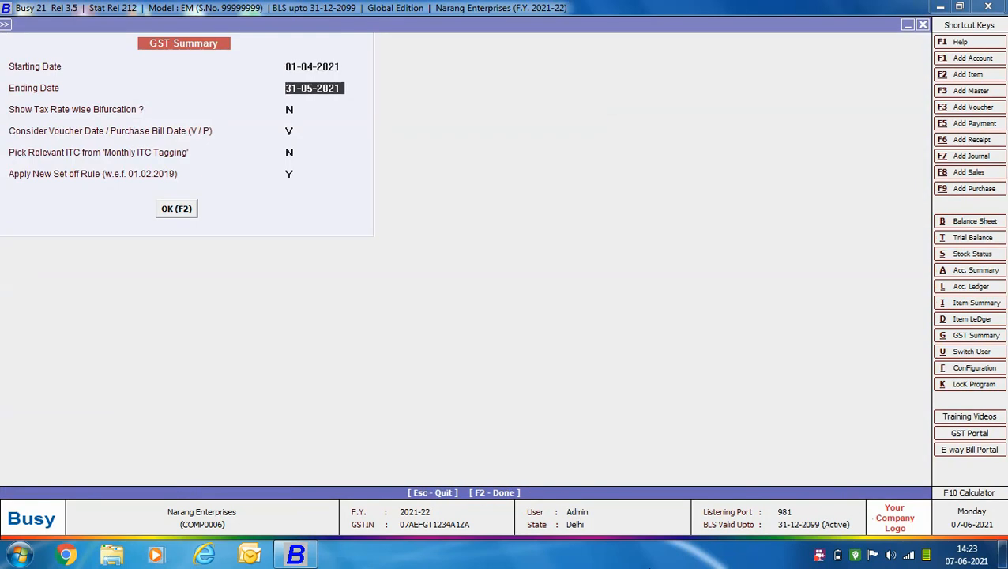
{"action": "type", "text": "05-07-2021"}
{"action": "key", "text": "Return"}
{"action": "key", "text": "Return"}
{"action": "key", "text": "Return"}
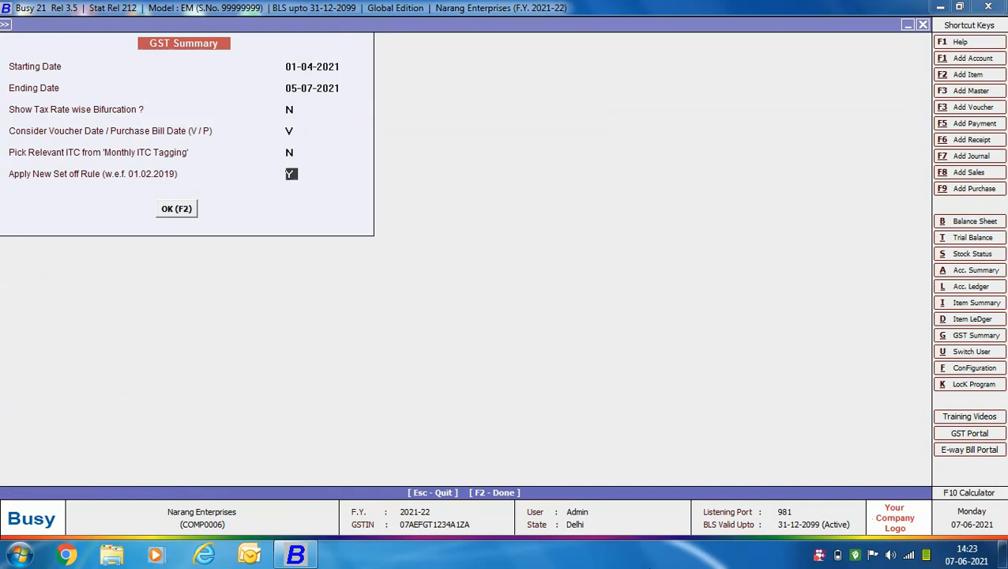
{"action": "key", "text": "Return"}
{"action": "scroll", "coordinate": [632, 466], "scroll_direction": "down", "scroll_amount": 3}
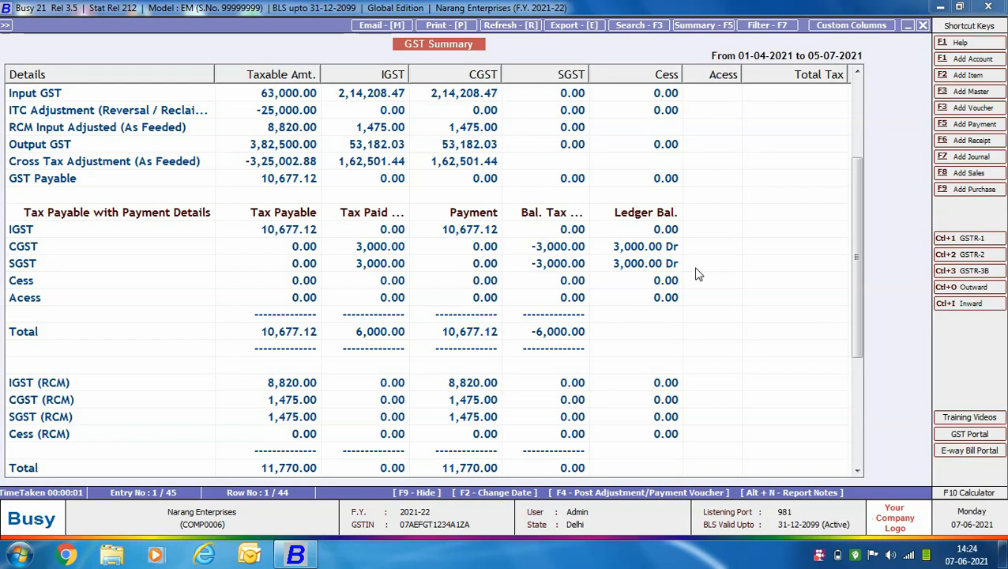
Close the GST Summary report and return to the list of GST reports
{"action": "key", "text": "Escape"}
{"action": "key", "text": "Escape"}
{"action": "key", "text": "Escape"}
{"action": "key", "text": "Escape"}
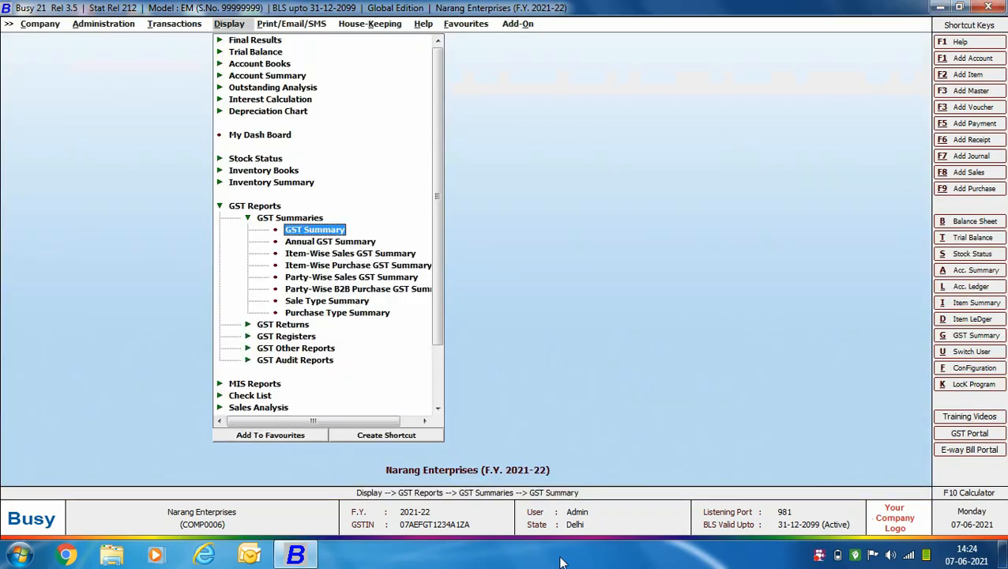